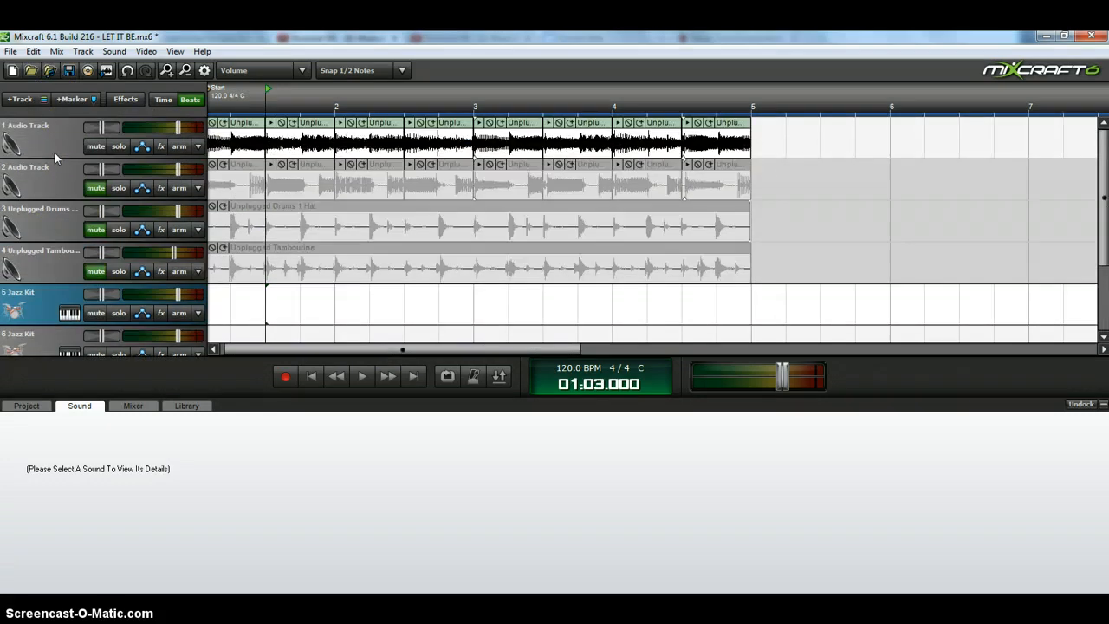
# Unmute the second audio track.
pyautogui.click(54, 152)
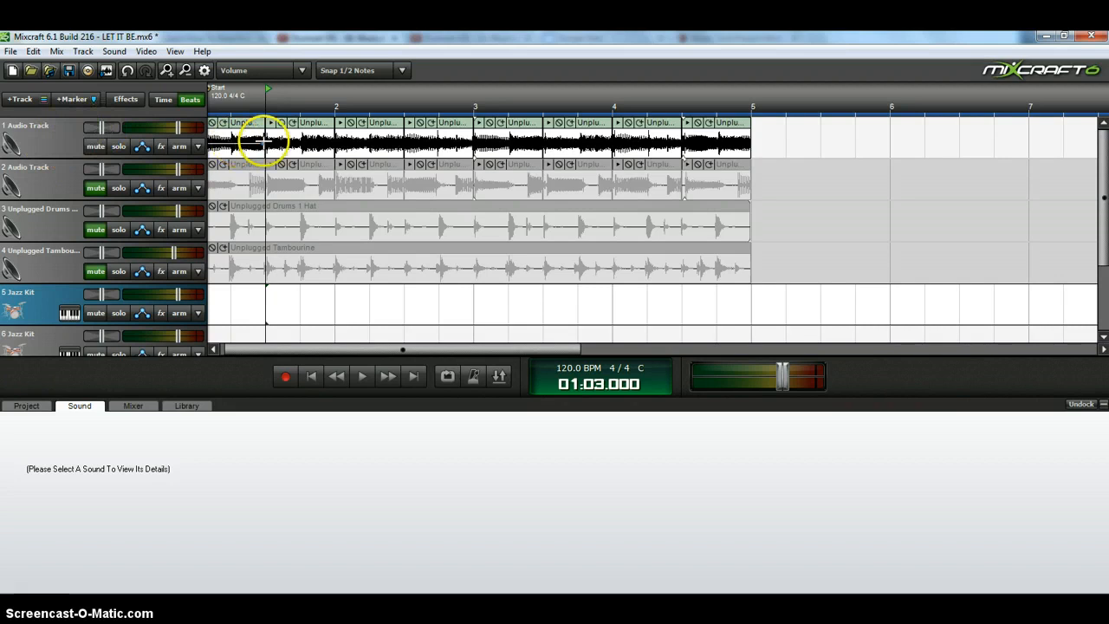
pyautogui.click(96, 188)
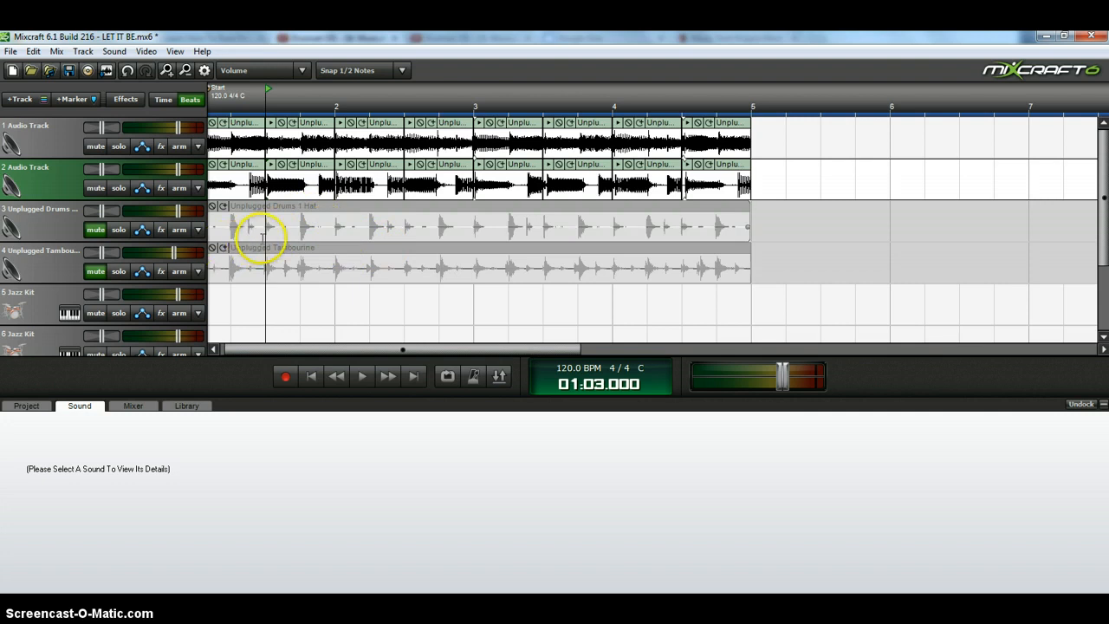
# Add an empty one-measure MIDI clip at the start of Jazz Kit track 5, opening it in the piano roll.
pyautogui.scroll(-2, 247, 236)
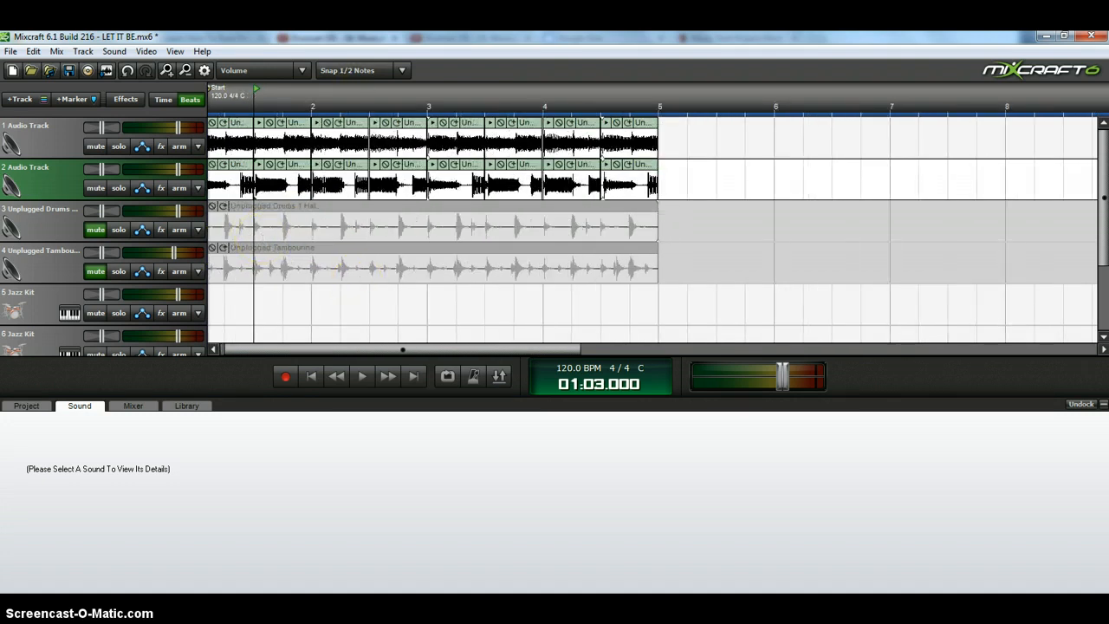
pyautogui.scroll(-3, 39, 251)
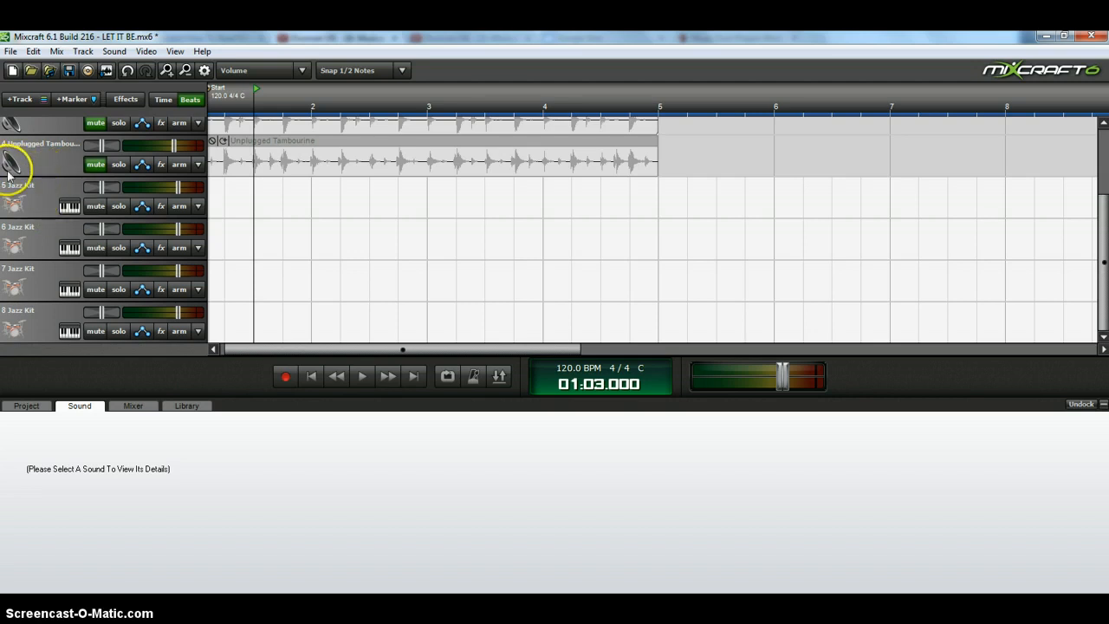
pyautogui.click(215, 191)
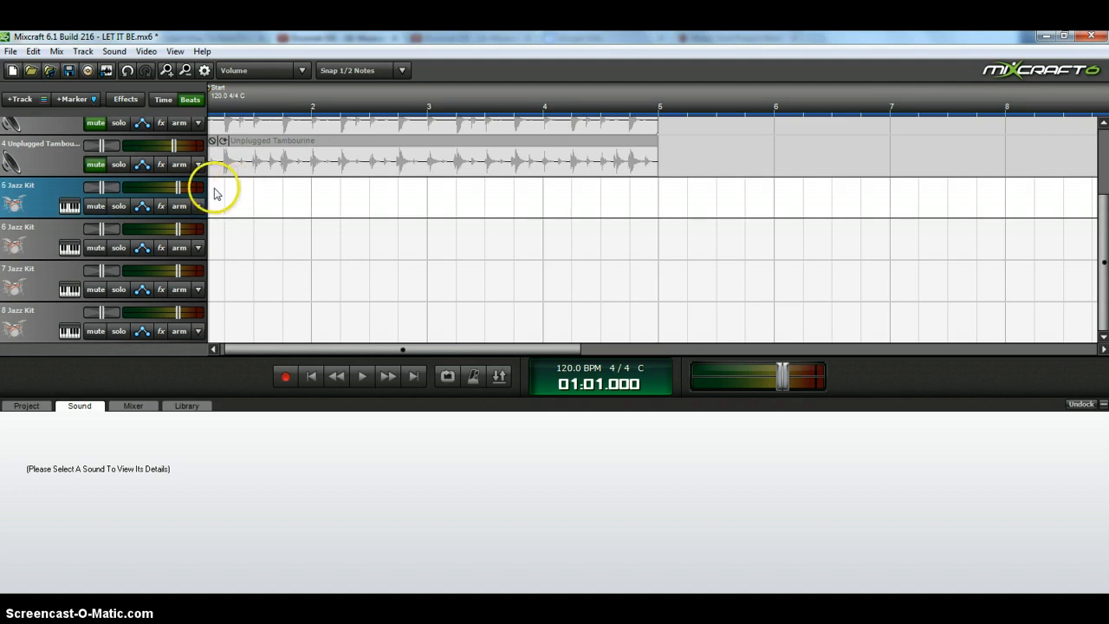
pyautogui.doubleClick(218, 194)
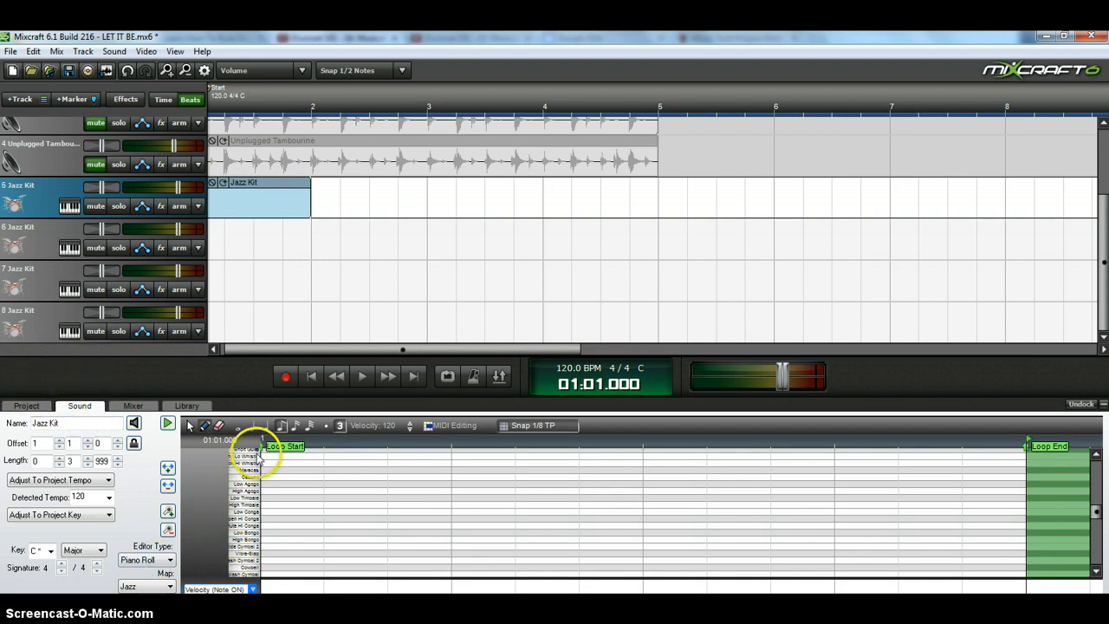
# Look through the drum sounds in the piano roll and snap its grid to 1/8 triplet notes.
pyautogui.scroll(3, 253, 473)
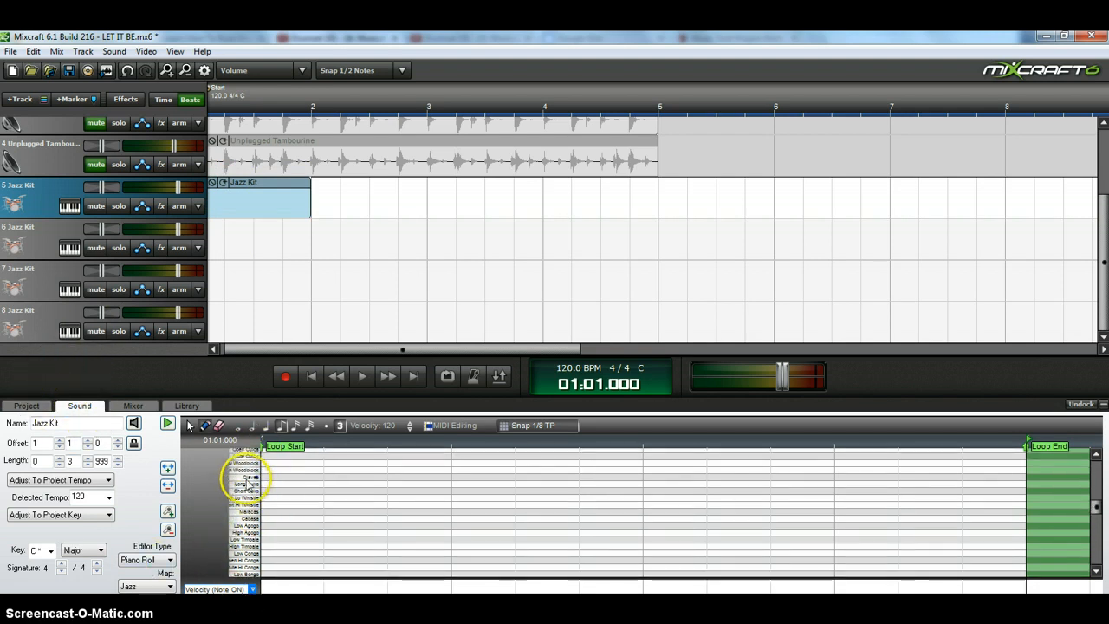
pyautogui.scroll(4, 249, 480)
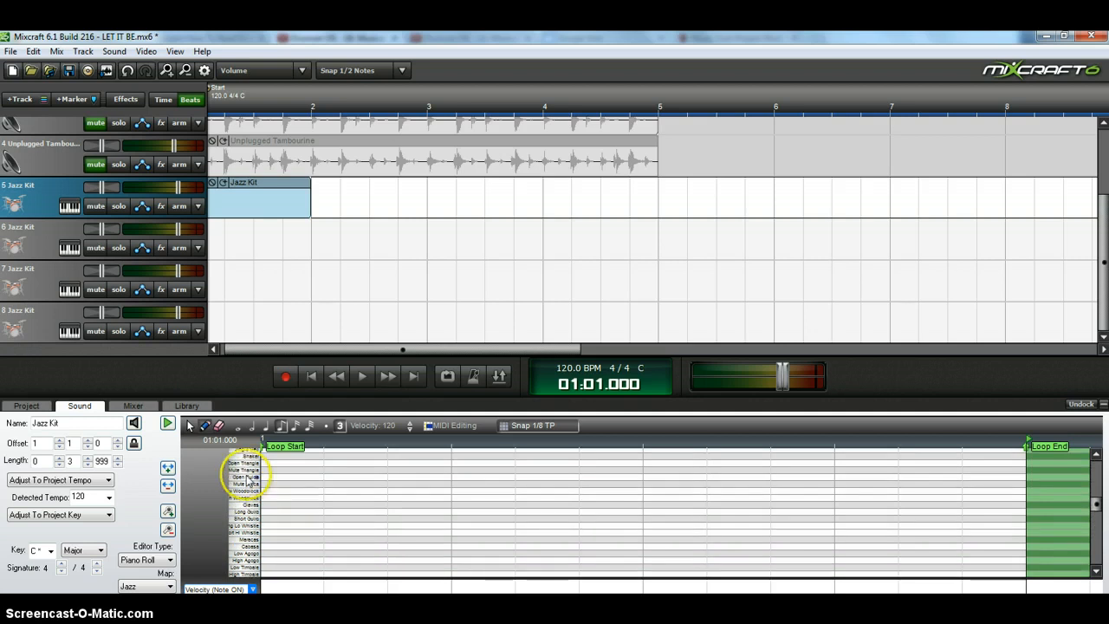
pyautogui.scroll(1, 249, 482)
pyautogui.scroll(-5, 245, 488)
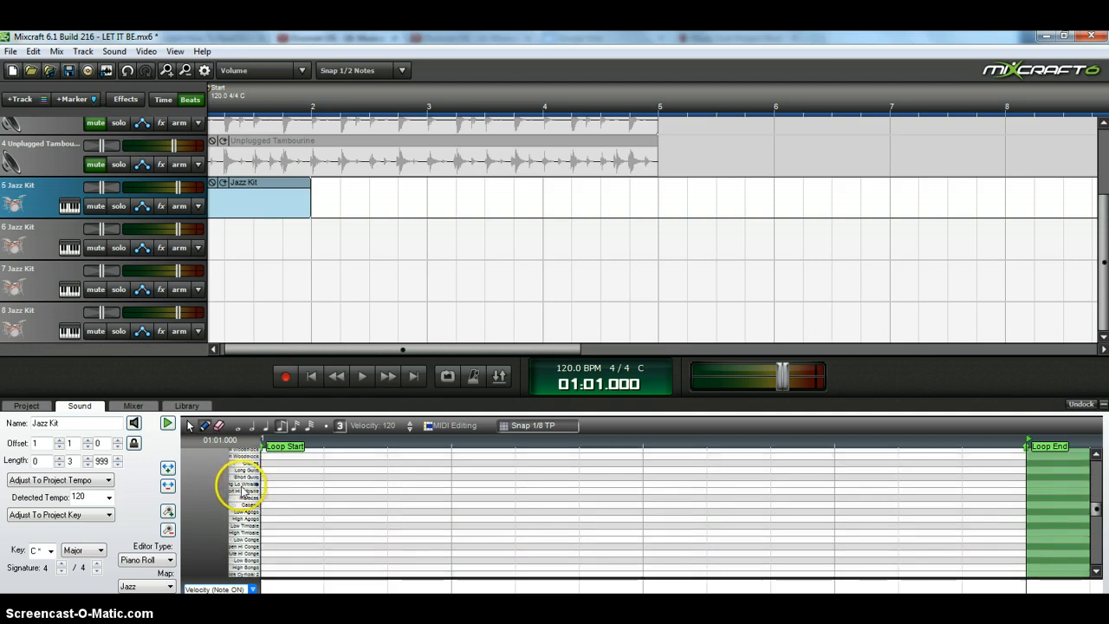
pyautogui.scroll(-4, 242, 491)
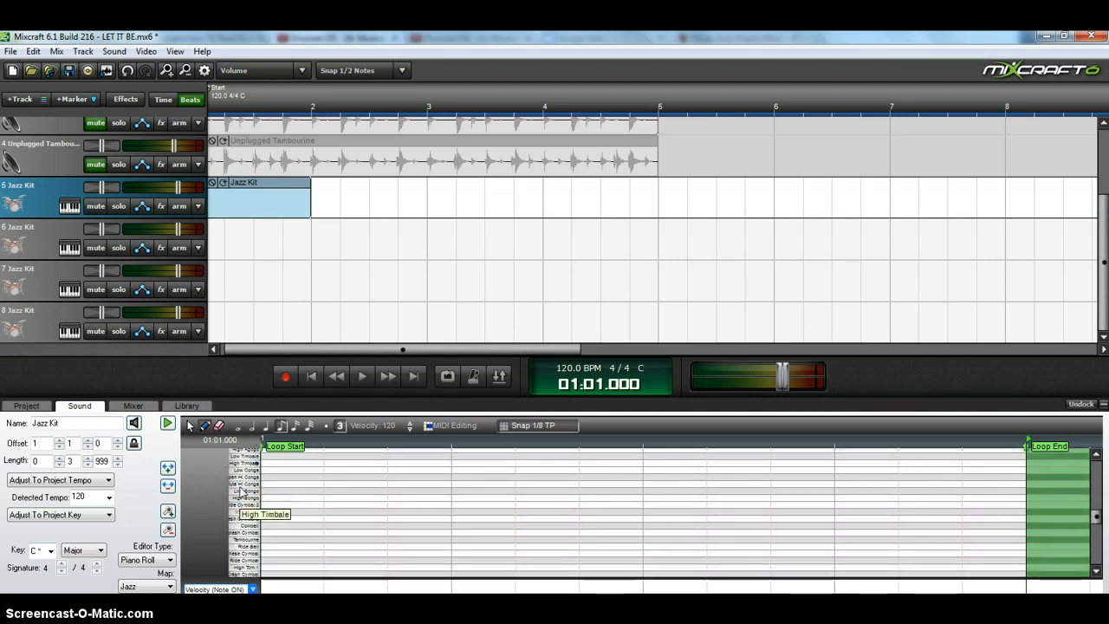
pyautogui.scroll(-1, 241, 491)
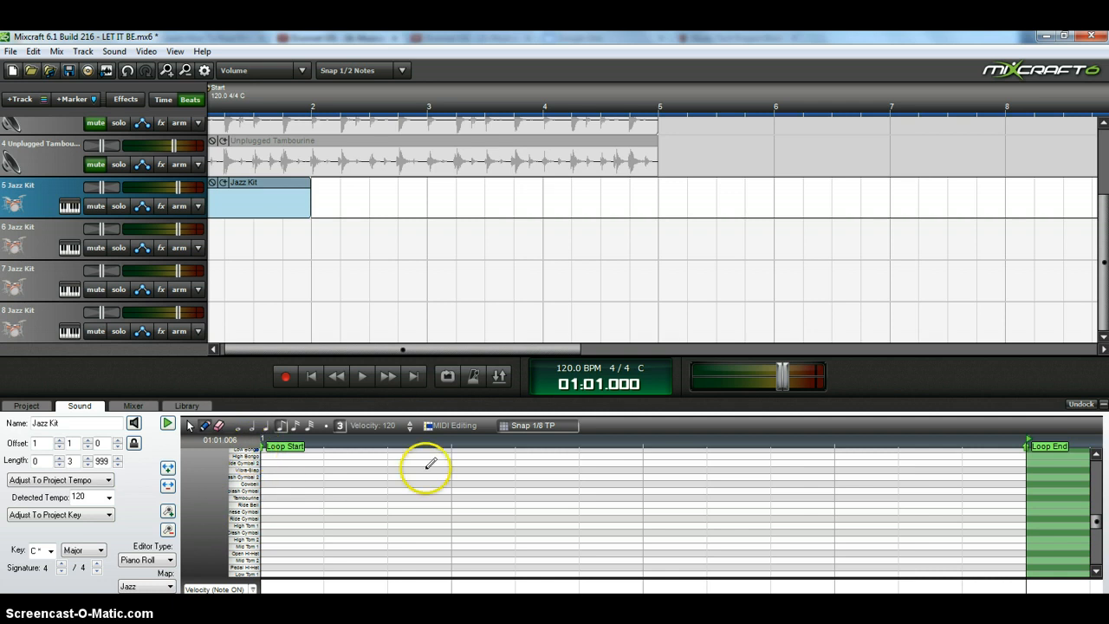
pyautogui.click(543, 428)
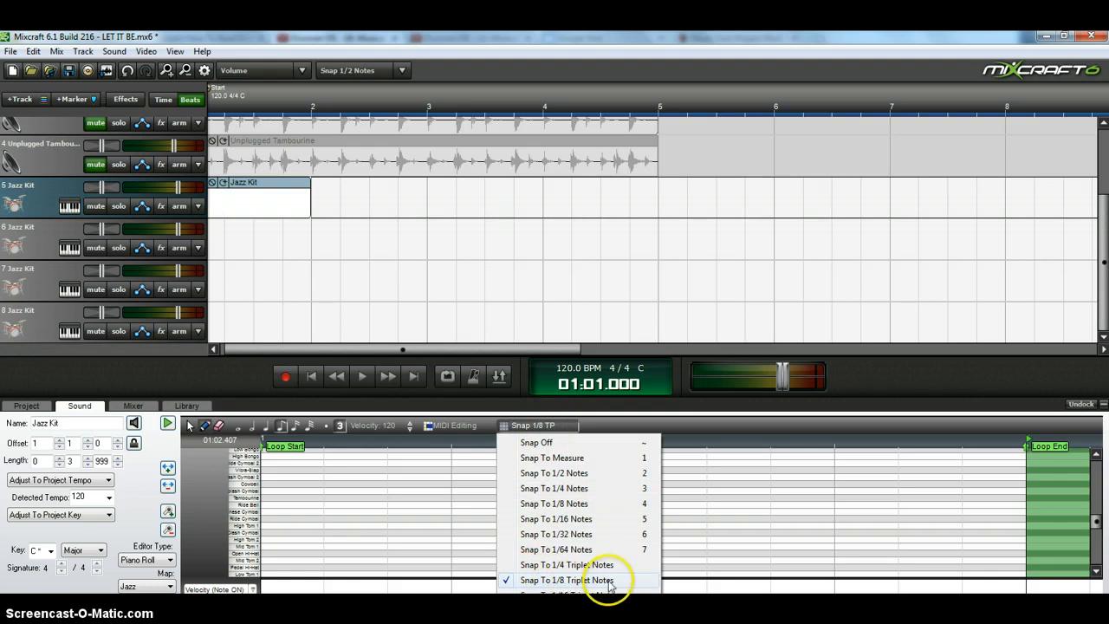
pyautogui.click(572, 581)
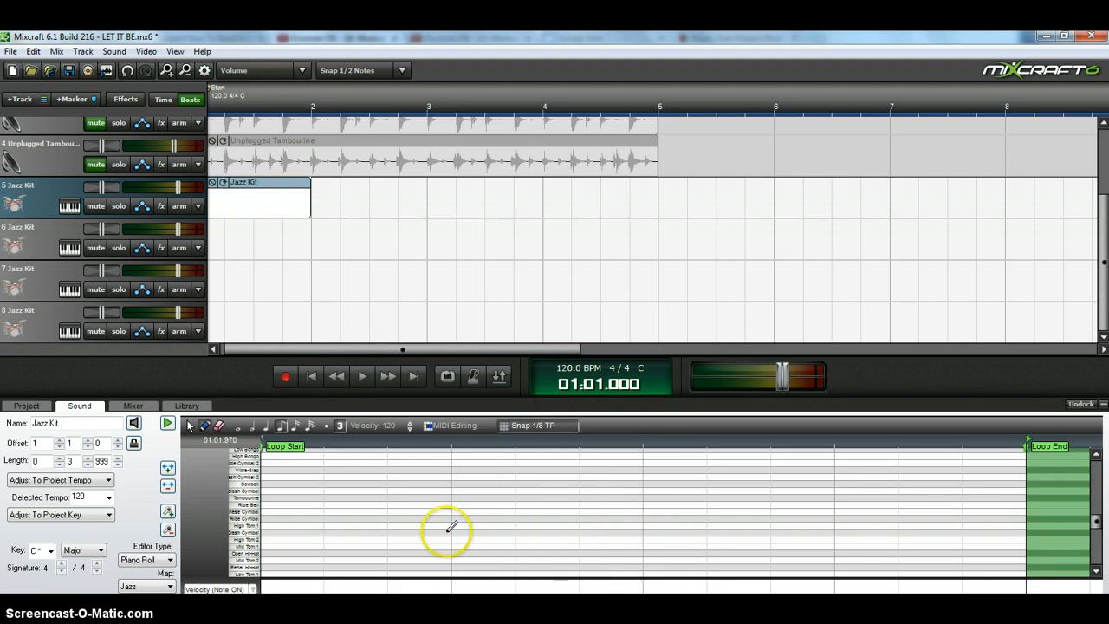
# Draw eighth-triplet Ride Cymbal notes on all four beats of the first measure.
pyautogui.scroll(-2, 450, 528)
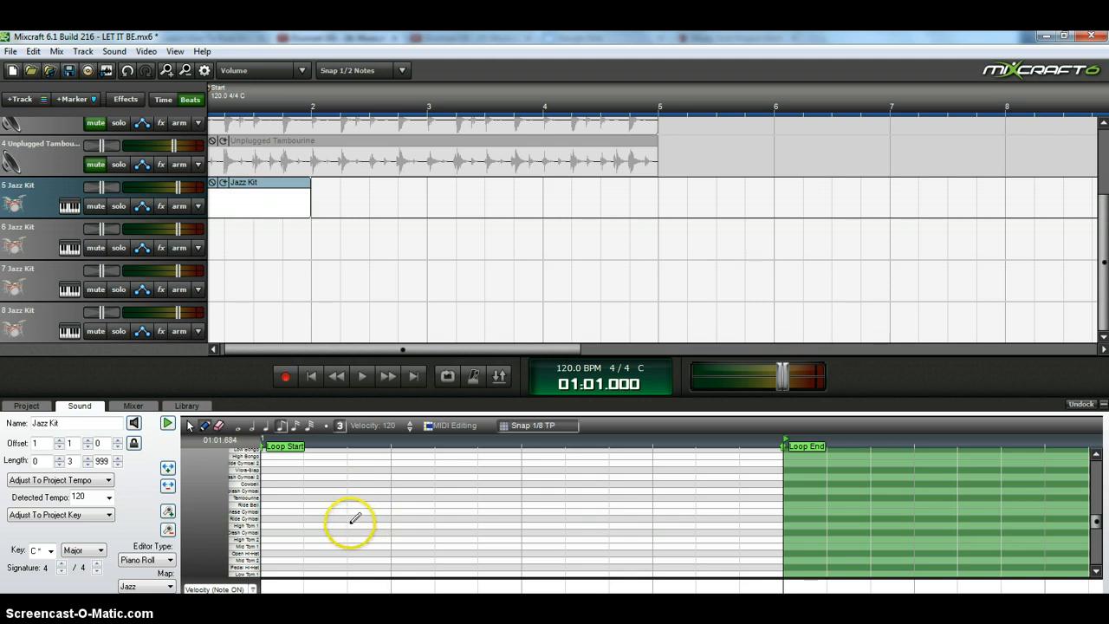
pyautogui.click(274, 517)
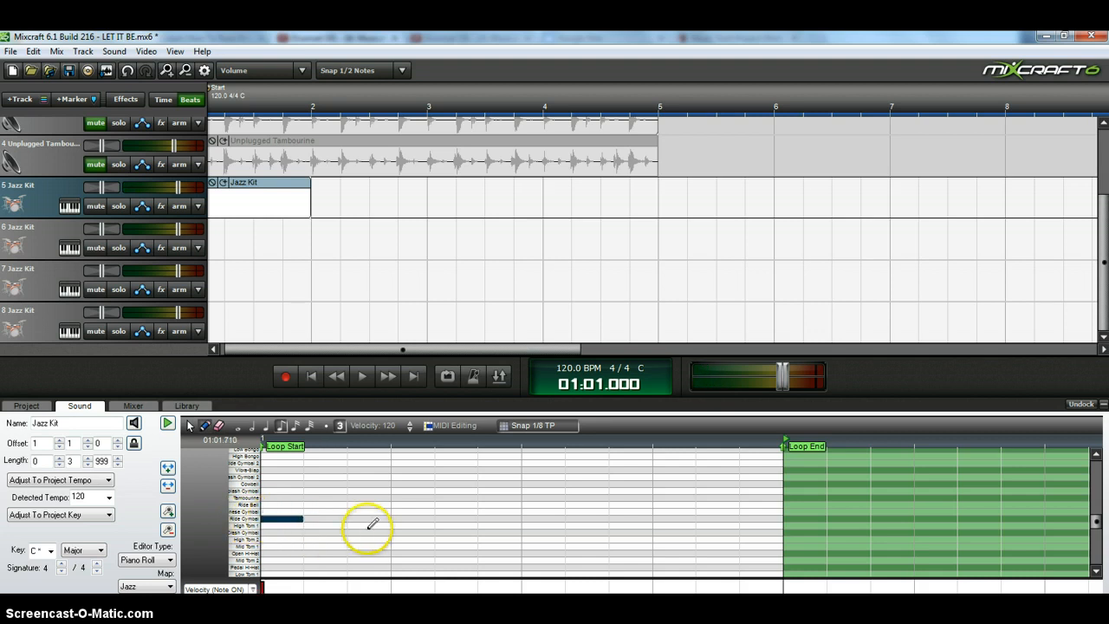
pyautogui.moveTo(396, 516); pyautogui.dragTo(432, 523)
pyautogui.click(532, 521)
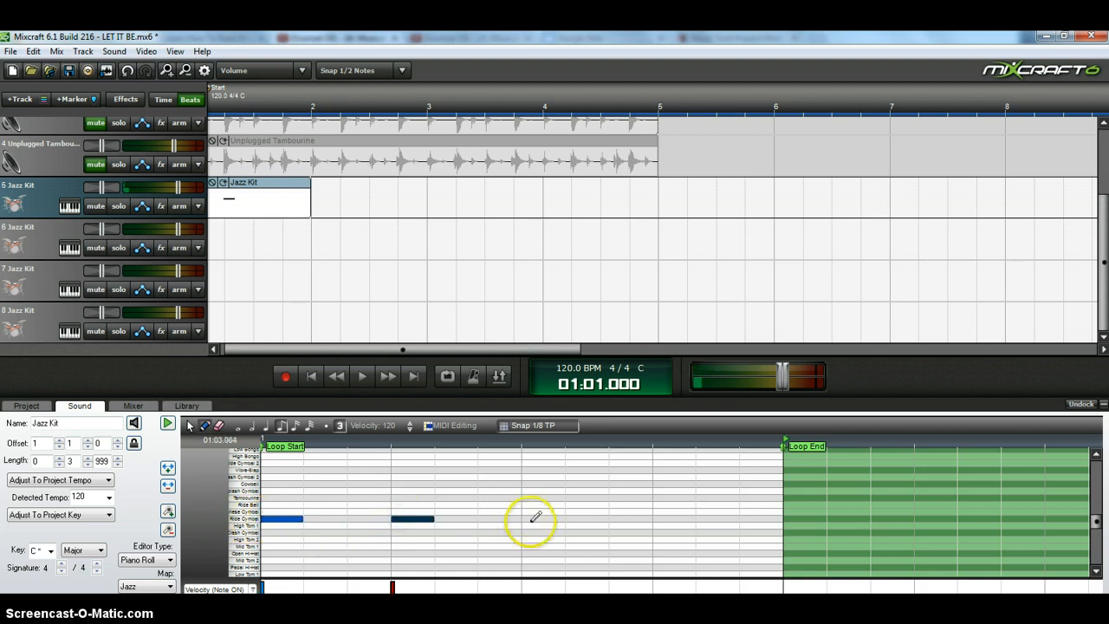
pyautogui.click(657, 519)
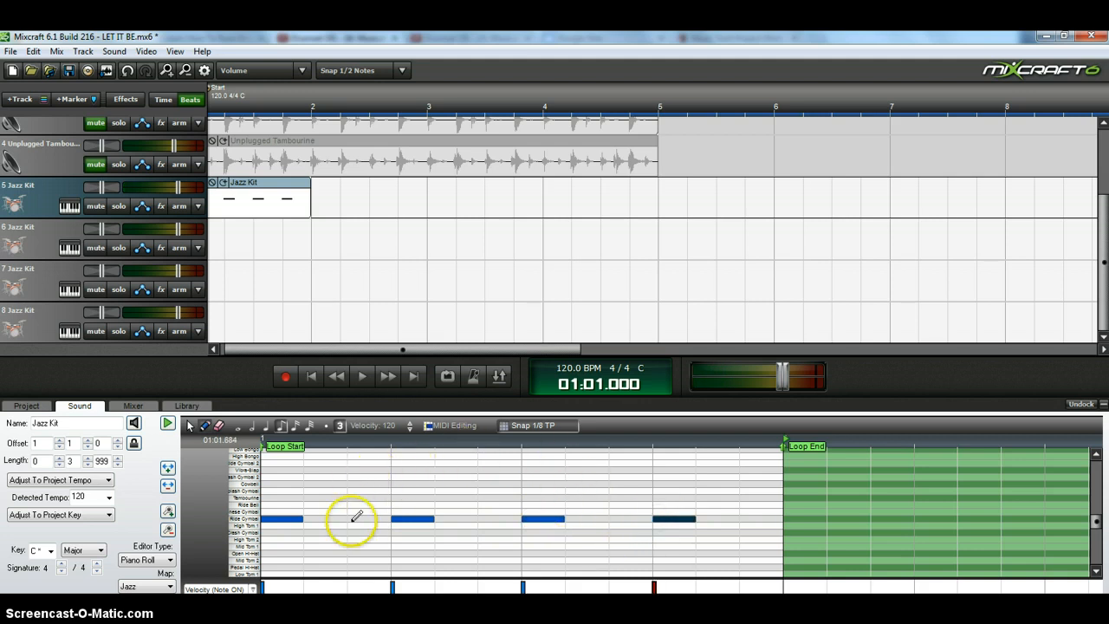
# Add Ride Cymbal notes on the last triplet of beats 2 and 4 to create a swing pattern.
pyautogui.click(505, 518)
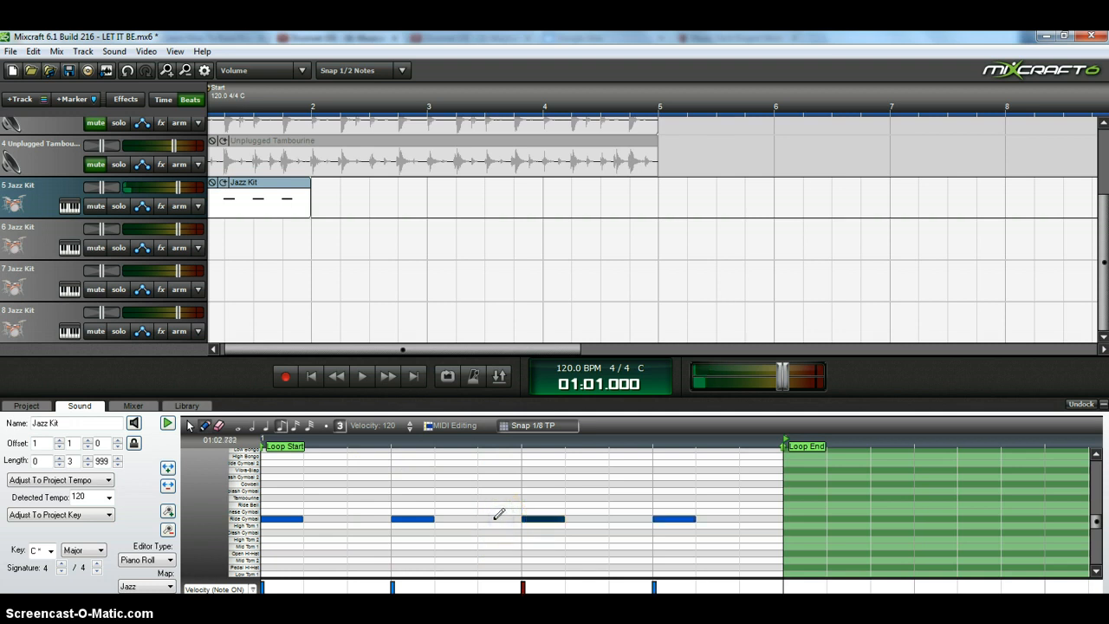
pyautogui.click(494, 519)
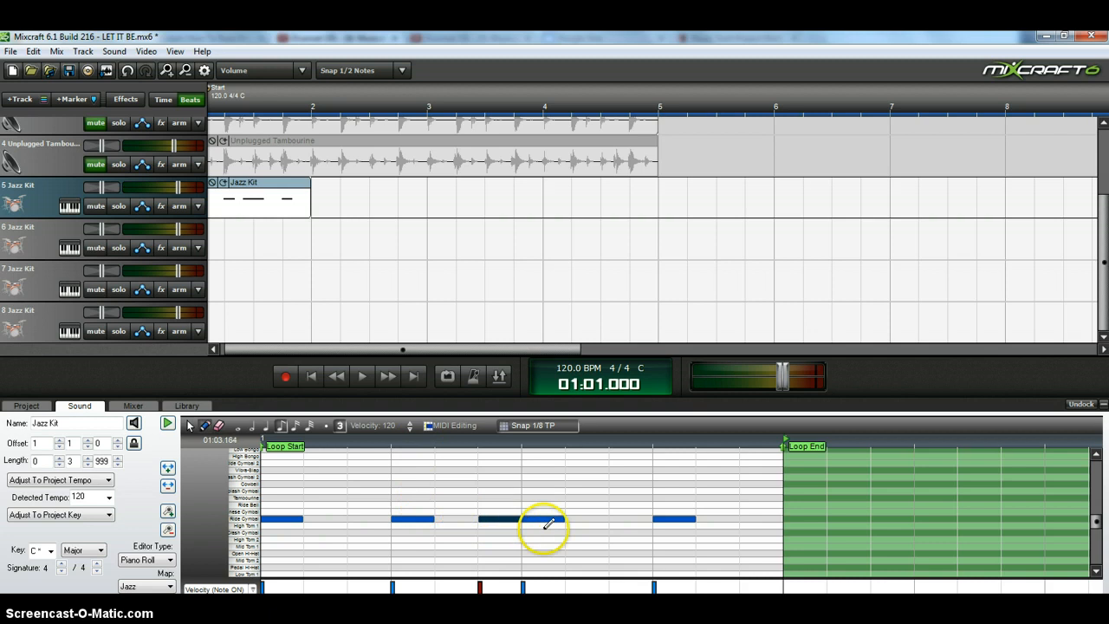
pyautogui.click(761, 518)
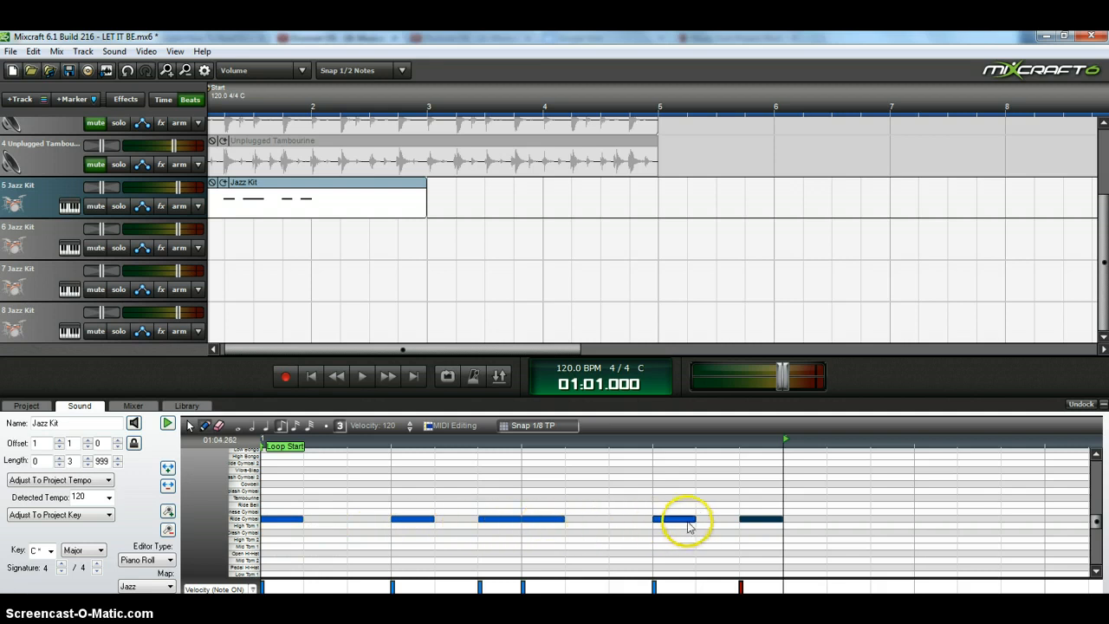
# Mute audio tracks 1 and 2 so that only the Jazz Kit part is heard.
pyautogui.click(311, 377)
pyautogui.click(364, 378)
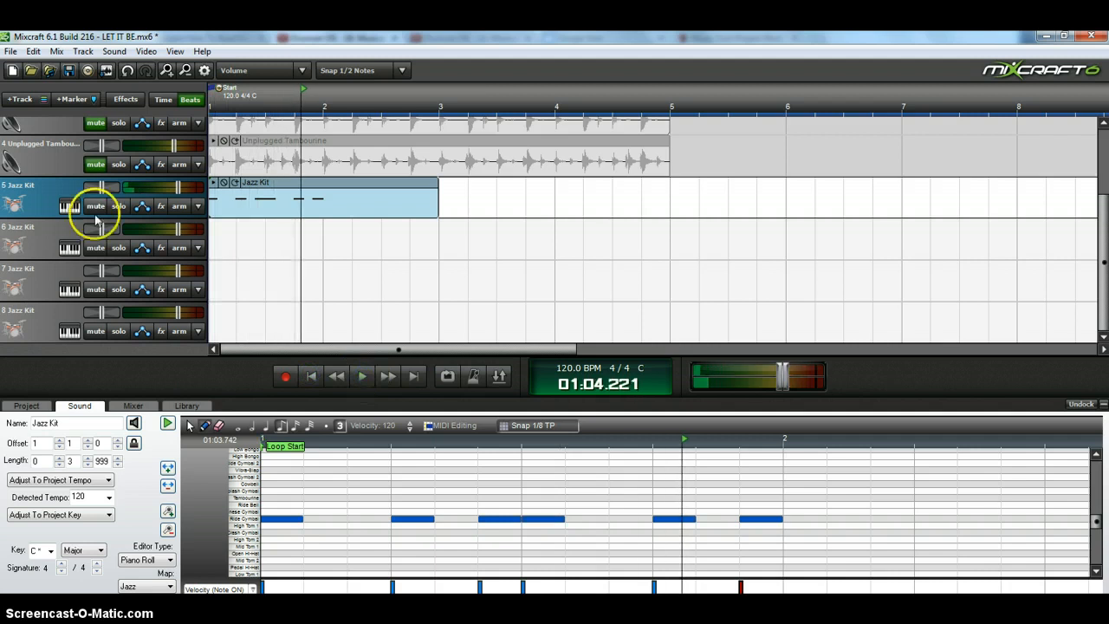
pyautogui.scroll(3, 111, 251)
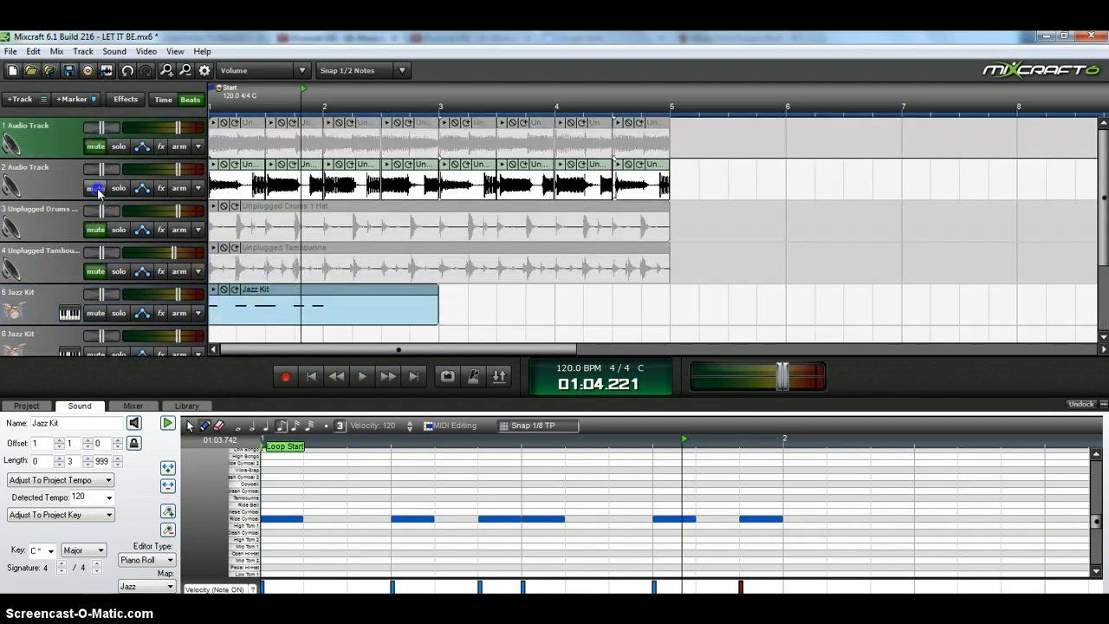
pyautogui.click(96, 187)
# Play the Jazz Kit ride pattern from the start of the project, and stop playback.
pyautogui.click(275, 308)
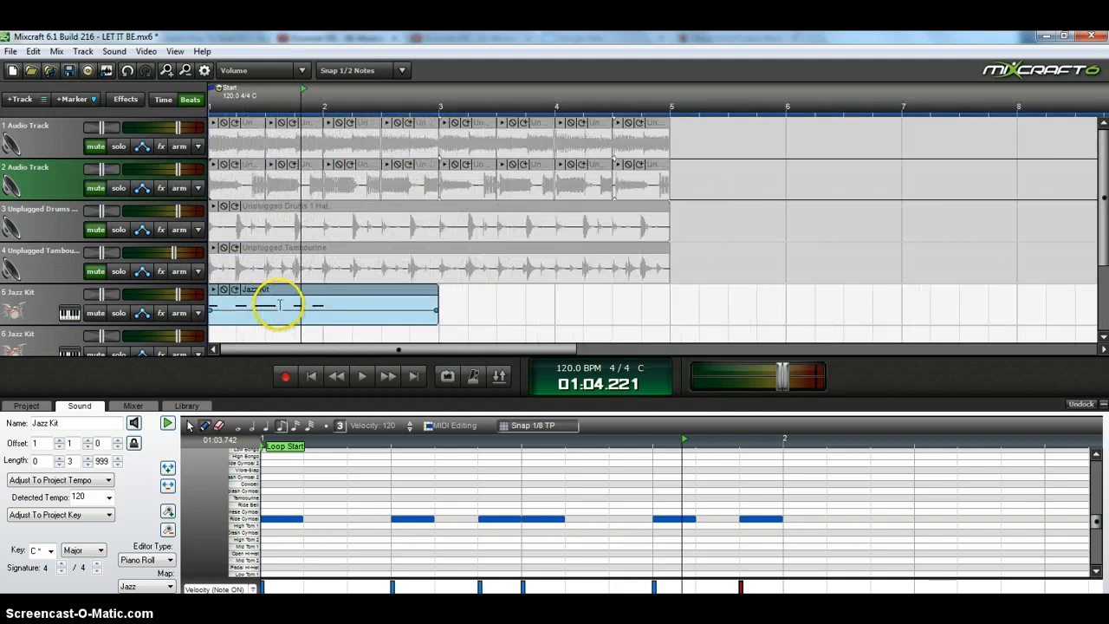
pyautogui.click(312, 375)
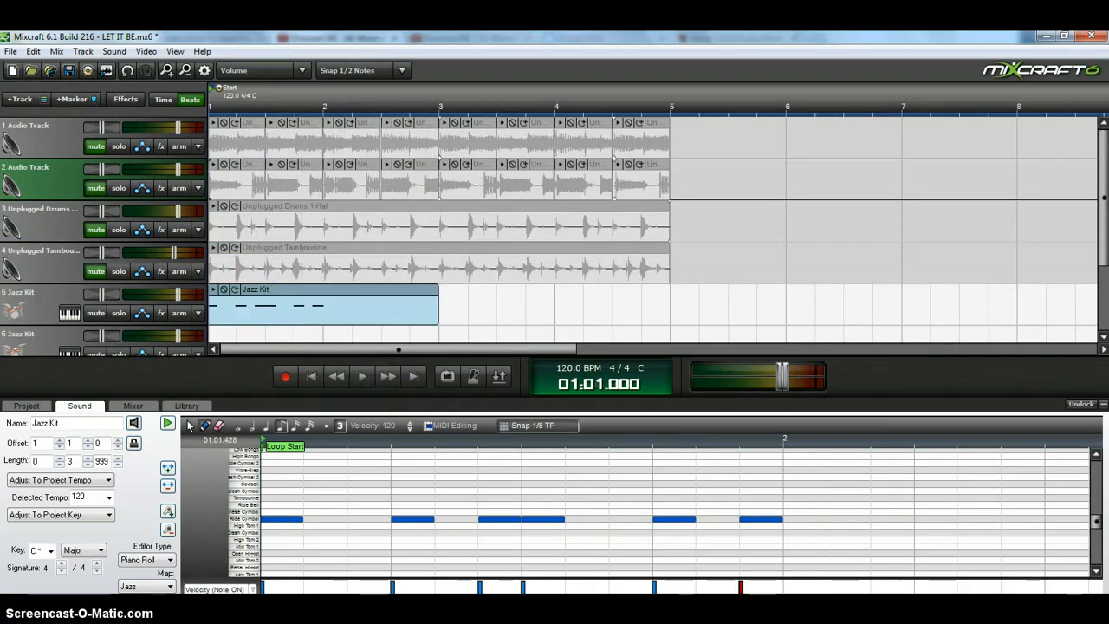
pyautogui.click(363, 376)
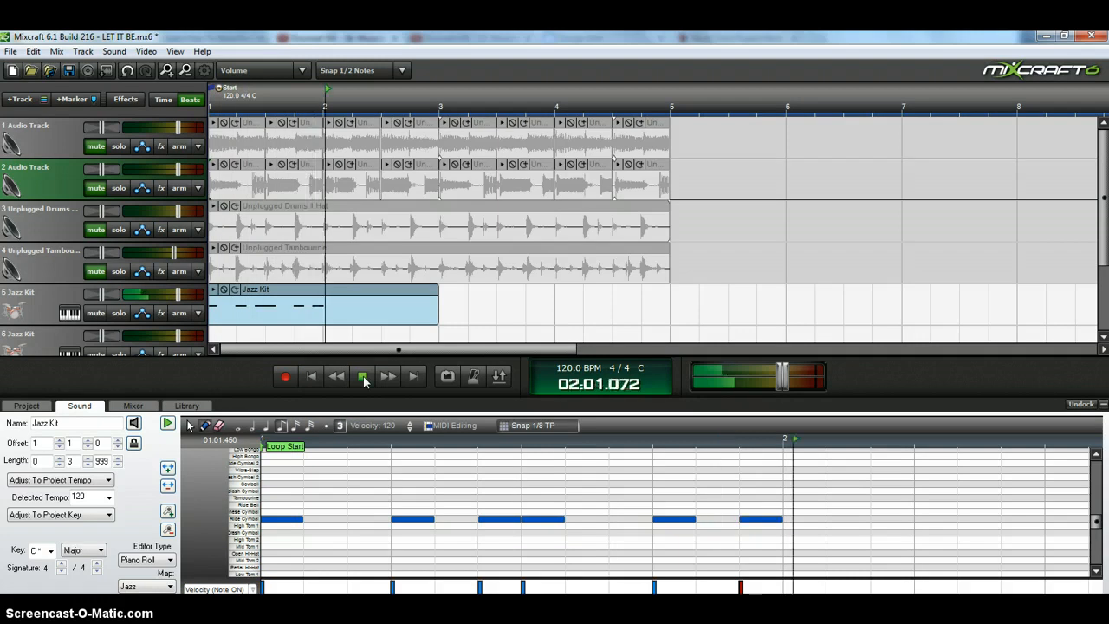
pyautogui.click(363, 378)
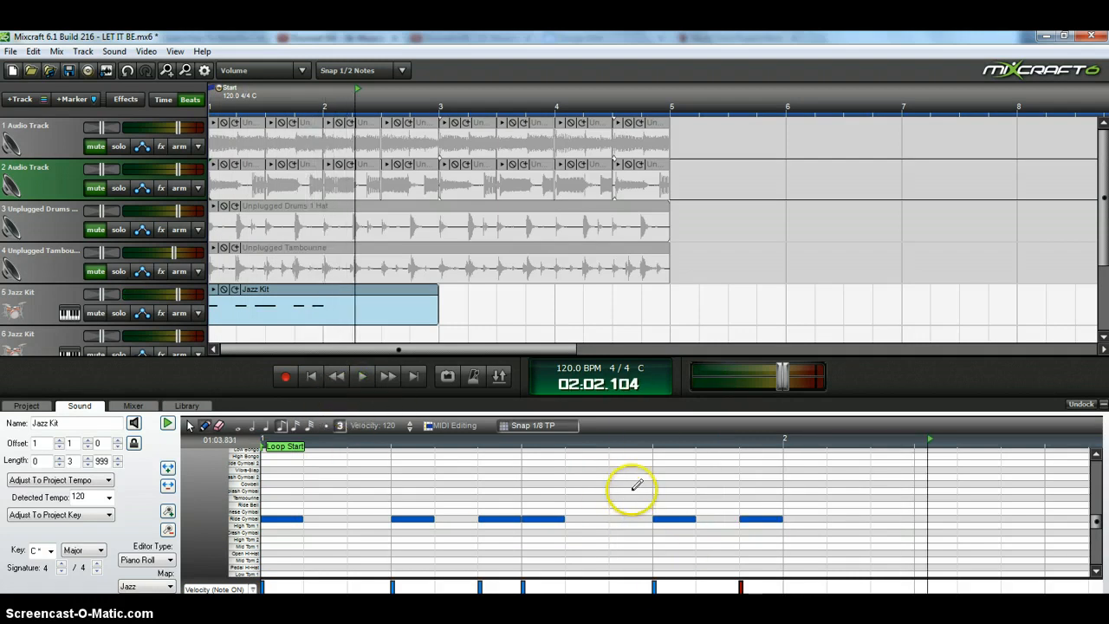
# Move the Jazz Kit clip's loop end to measure 2 and extend the looped clip to measure 6.
pyautogui.scroll(-2, 579, 485)
pyautogui.scroll(-2, 579, 487)
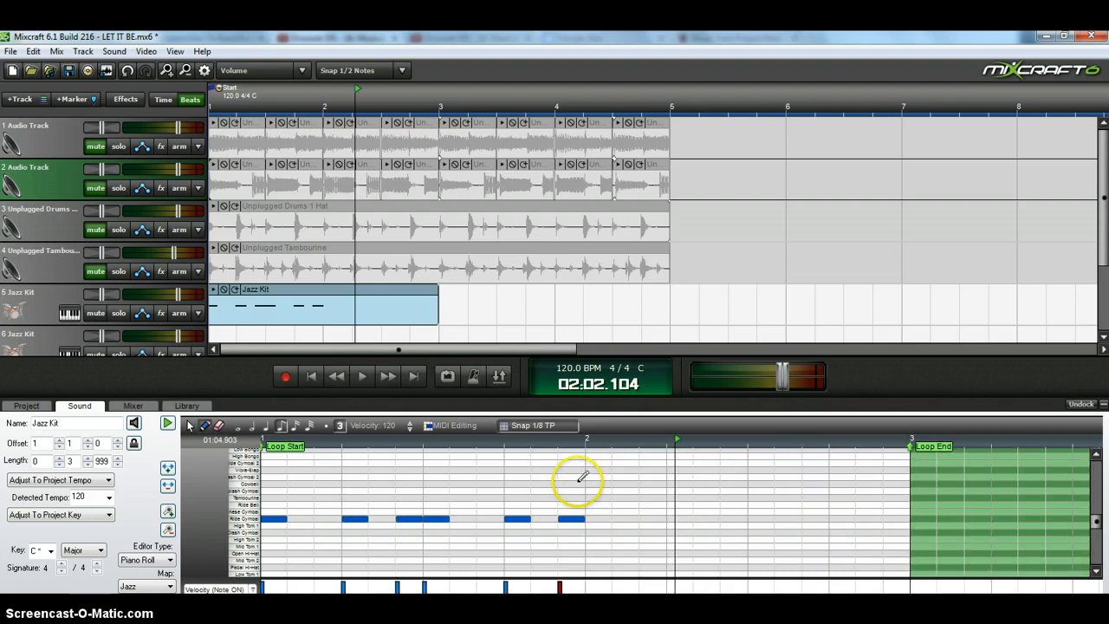
pyautogui.moveTo(913, 446)
pyautogui.mouseDown()
pyautogui.moveTo(551, 444)
pyautogui.moveTo(590, 437)
pyautogui.mouseUp()
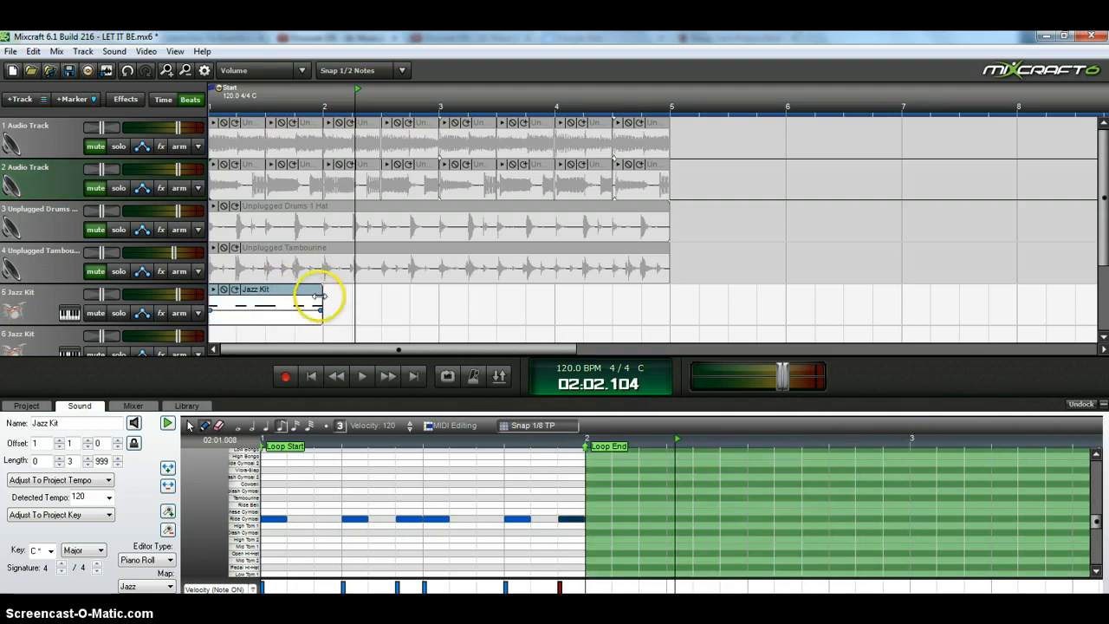
pyautogui.moveTo(321, 298); pyautogui.dragTo(778, 304)
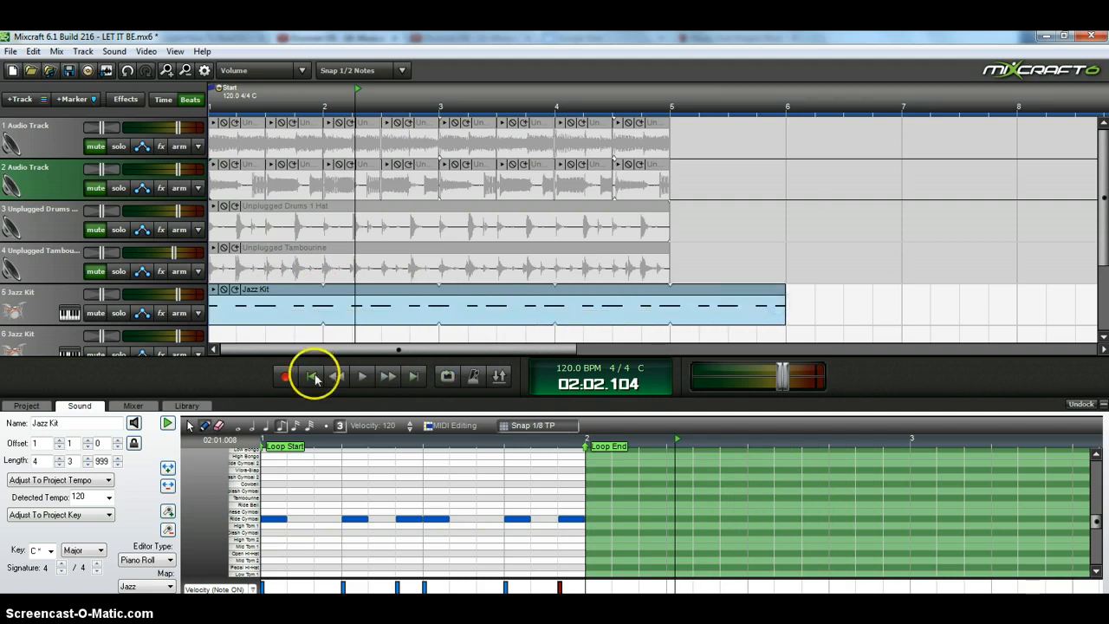
# Play the looped ride pattern from the project start, and stop near the clip's end.
pyautogui.click(312, 375)
pyautogui.click(362, 375)
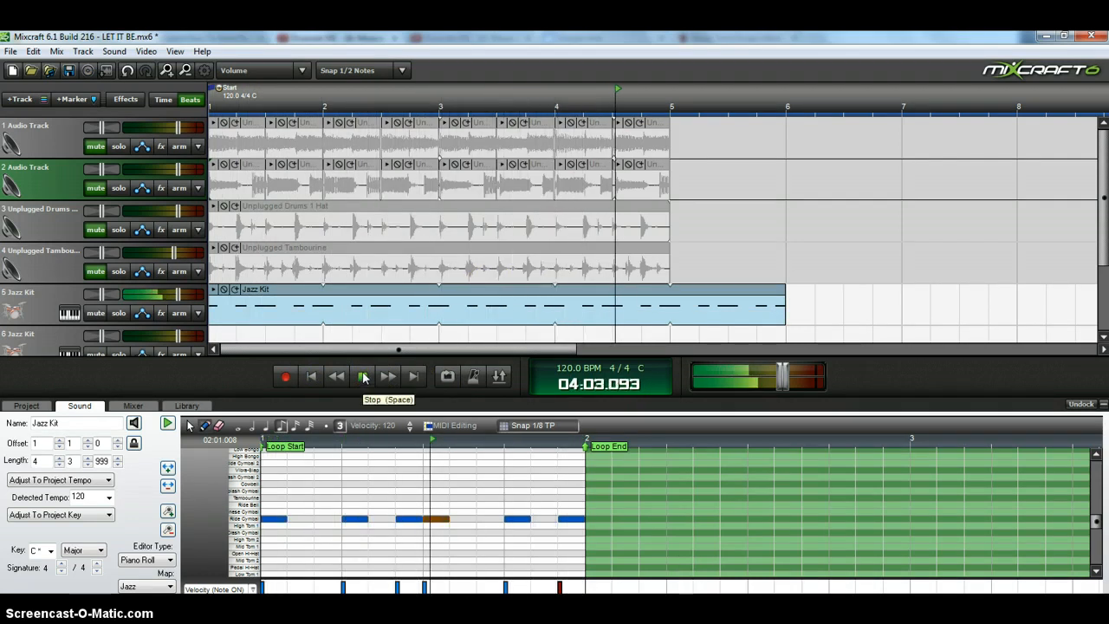
pyautogui.click(363, 376)
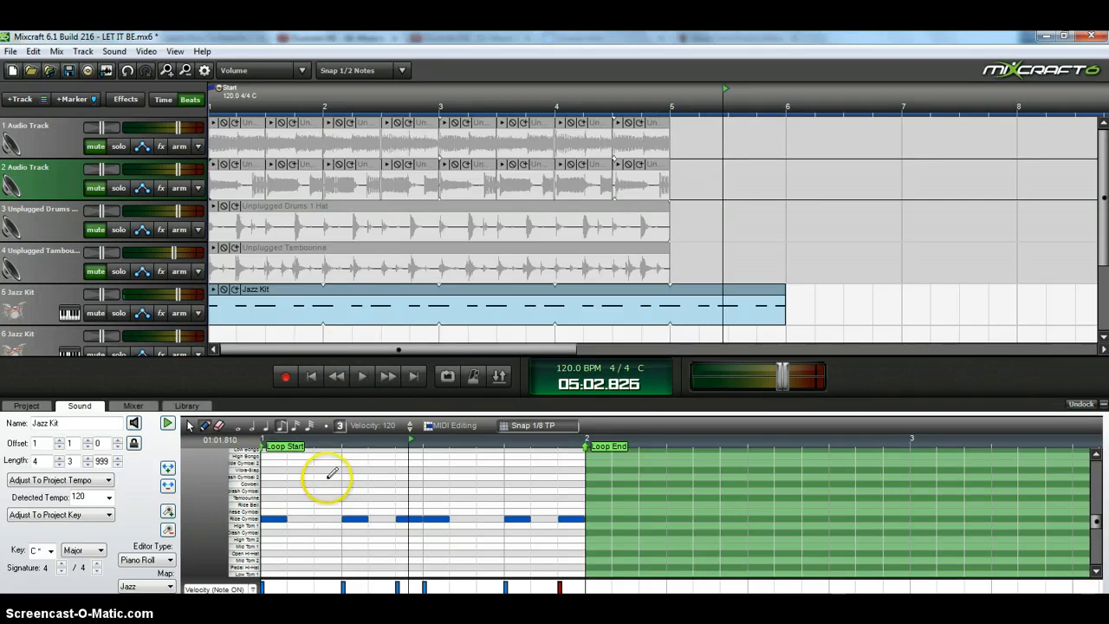
# Create an empty clip at the start of Jazz Kit track 6 and close the antivirus notification.
pyautogui.scroll(-2, 518, 296)
pyautogui.scroll(3, 522, 298)
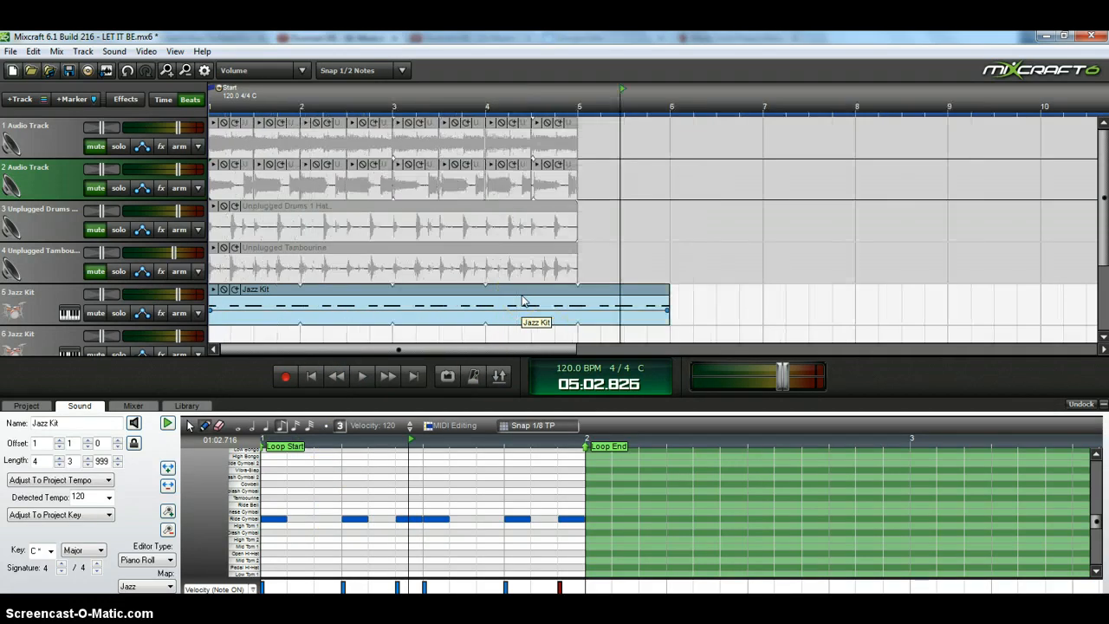
pyautogui.click(521, 332)
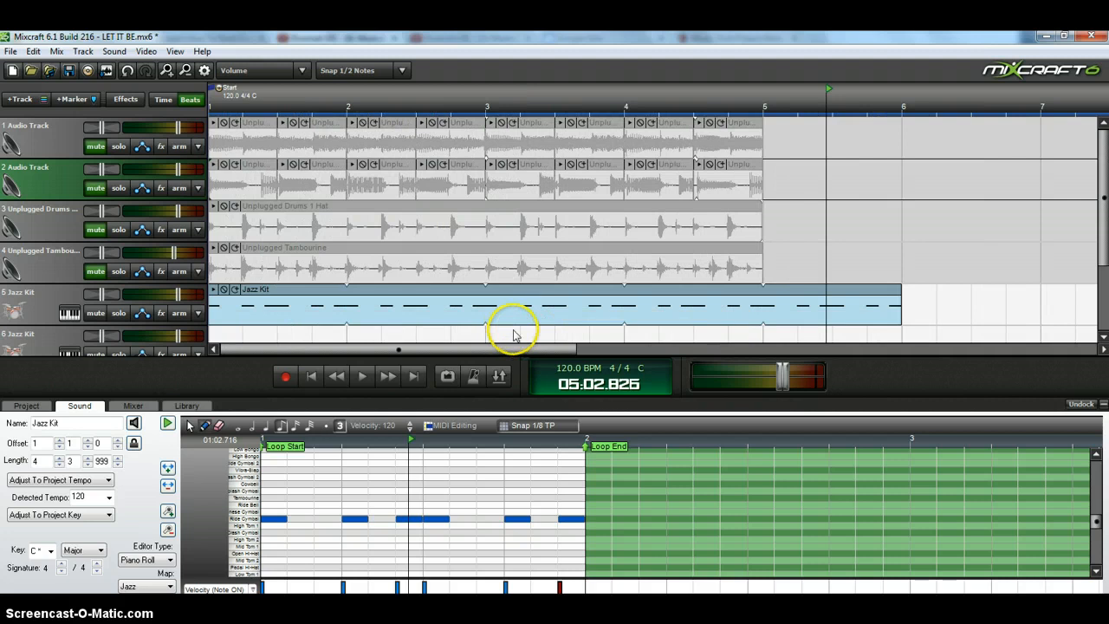
pyautogui.moveTo(1103, 210); pyautogui.dragTo(1101, 253)
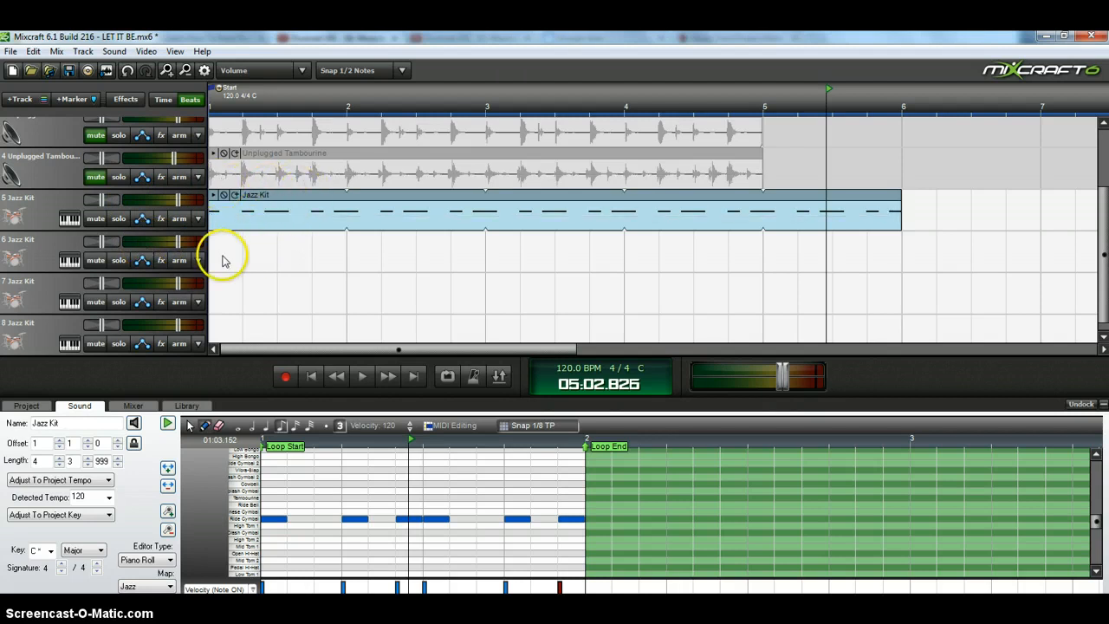
pyautogui.click(221, 258)
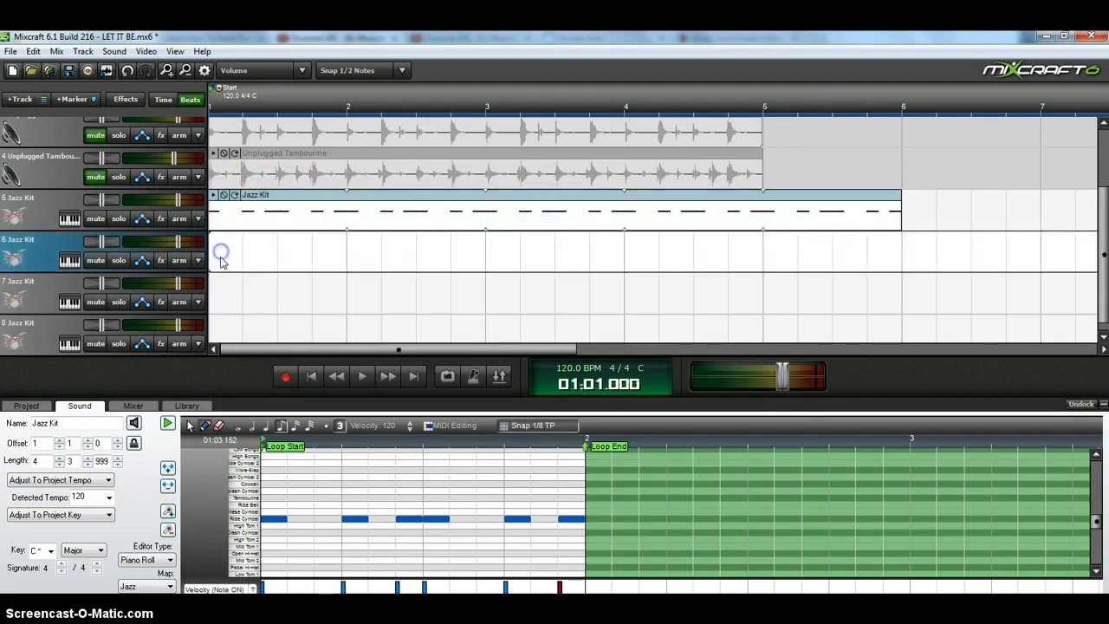
pyautogui.doubleClick(217, 257)
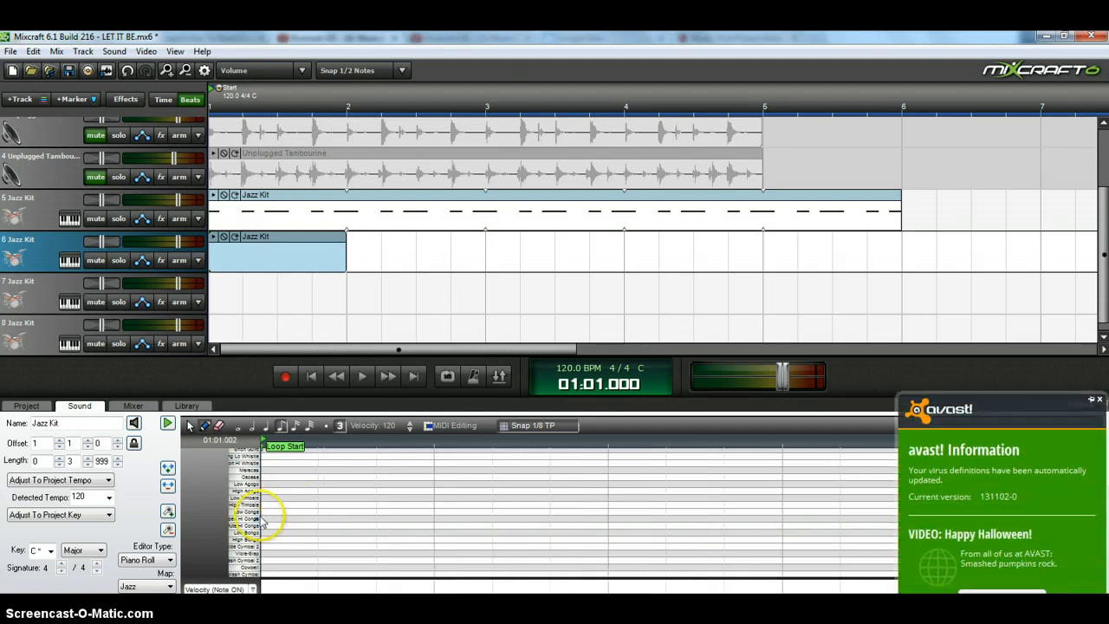
pyautogui.scroll(-1, 264, 519)
pyautogui.scroll(-2, 264, 519)
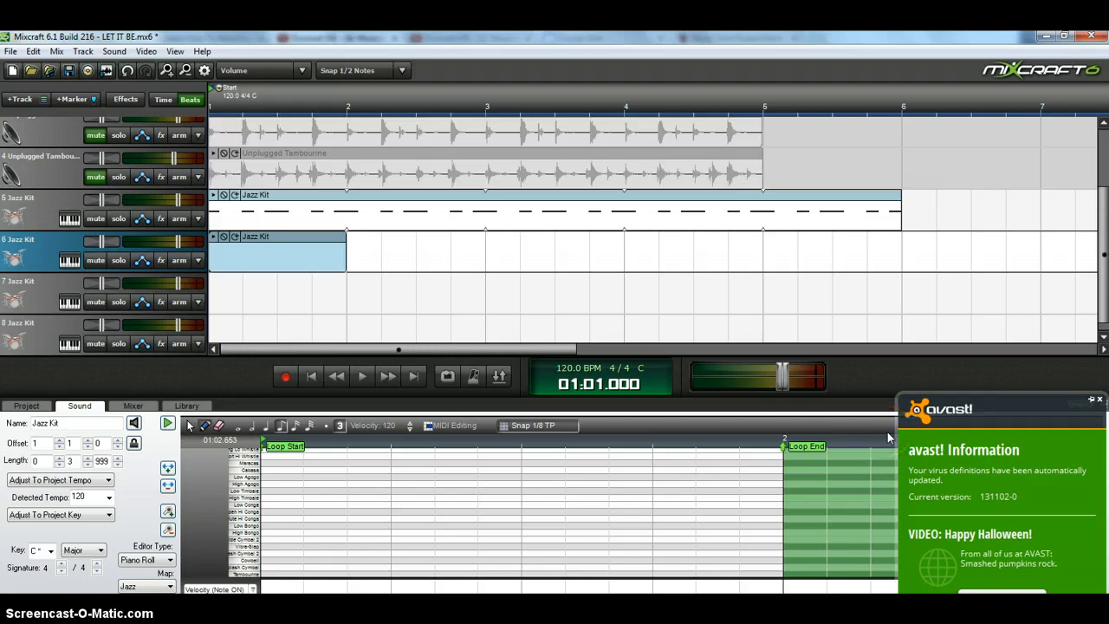
pyautogui.click(1099, 399)
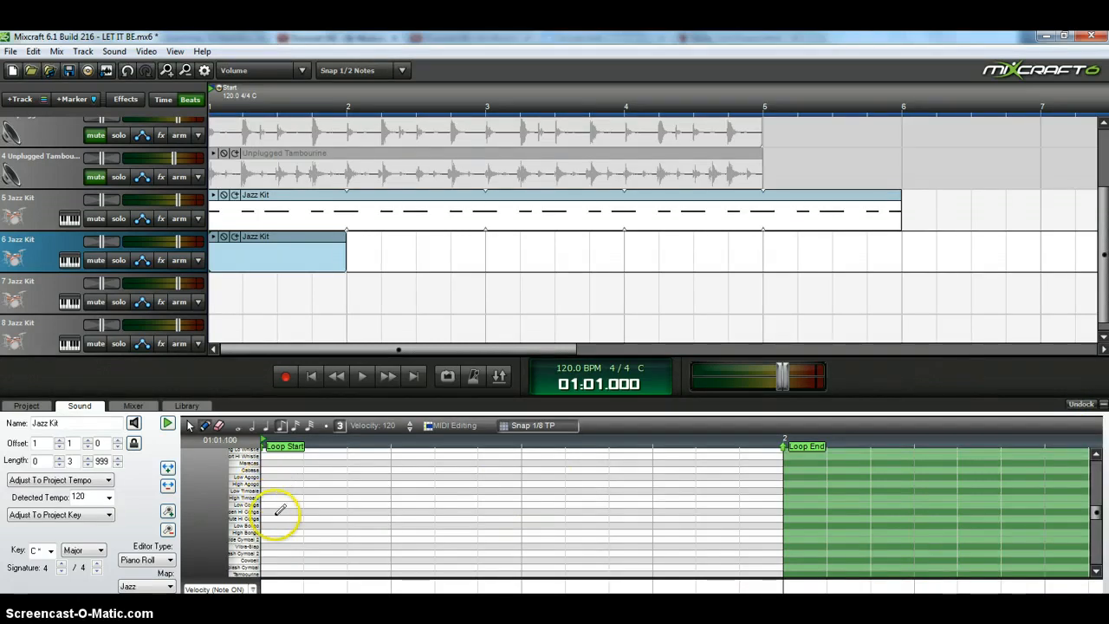
# Draw eighth-note triplet Closed Hi-Hat notes on beats 2 and 4 of the track 6 clip.
pyautogui.scroll(-3, 274, 504)
pyautogui.scroll(1, 275, 506)
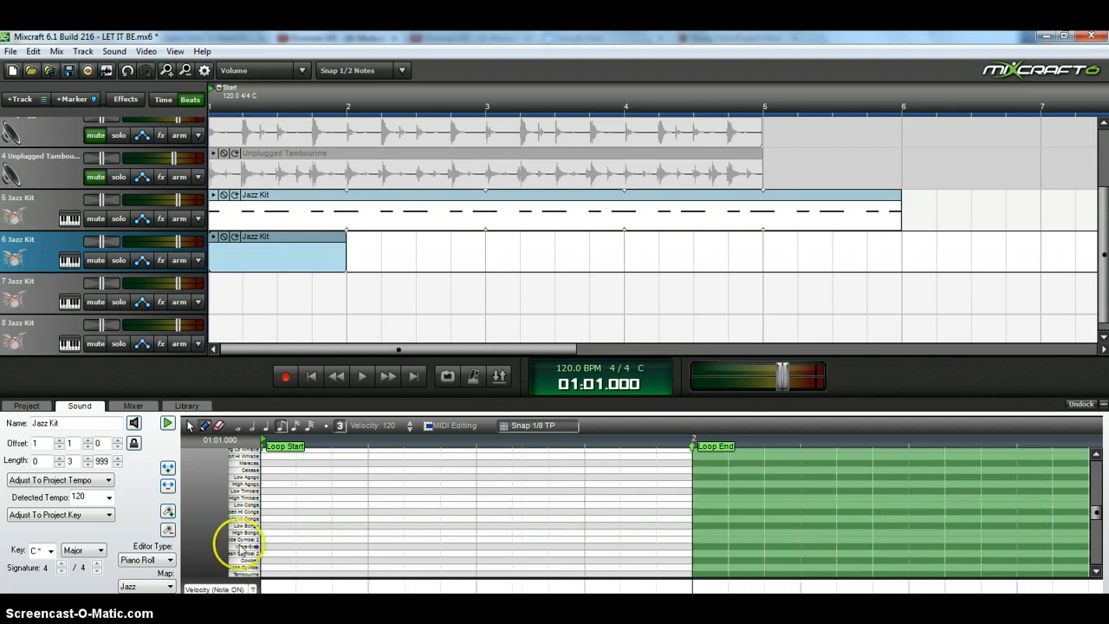
pyautogui.scroll(-5, 247, 545)
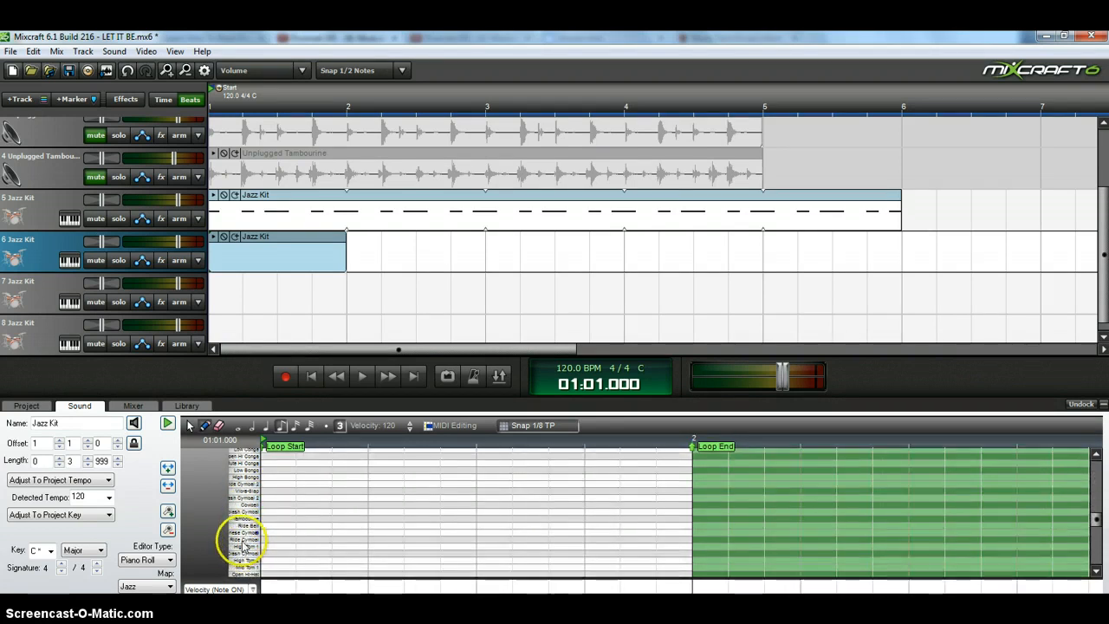
pyautogui.scroll(-2, 234, 545)
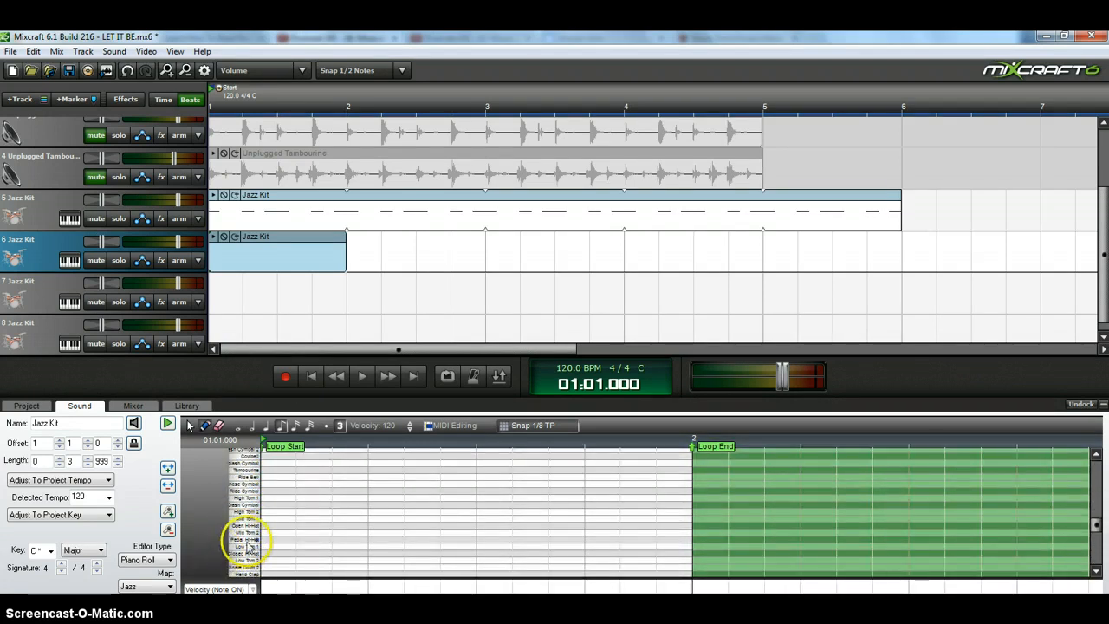
pyautogui.scroll(-2, 247, 559)
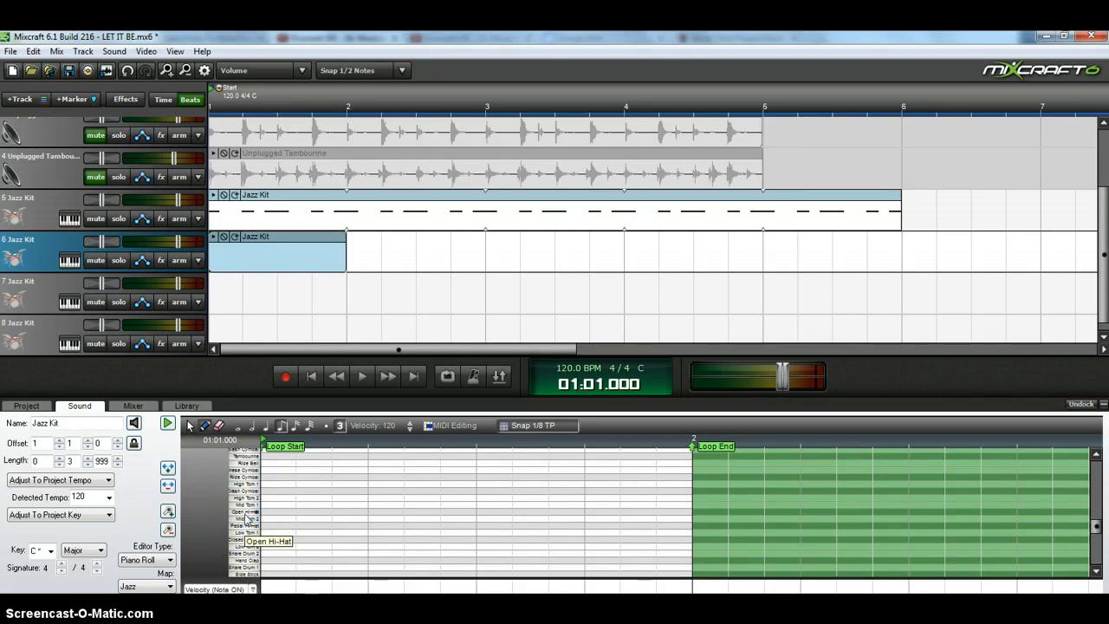
pyautogui.scroll(-3, 248, 512)
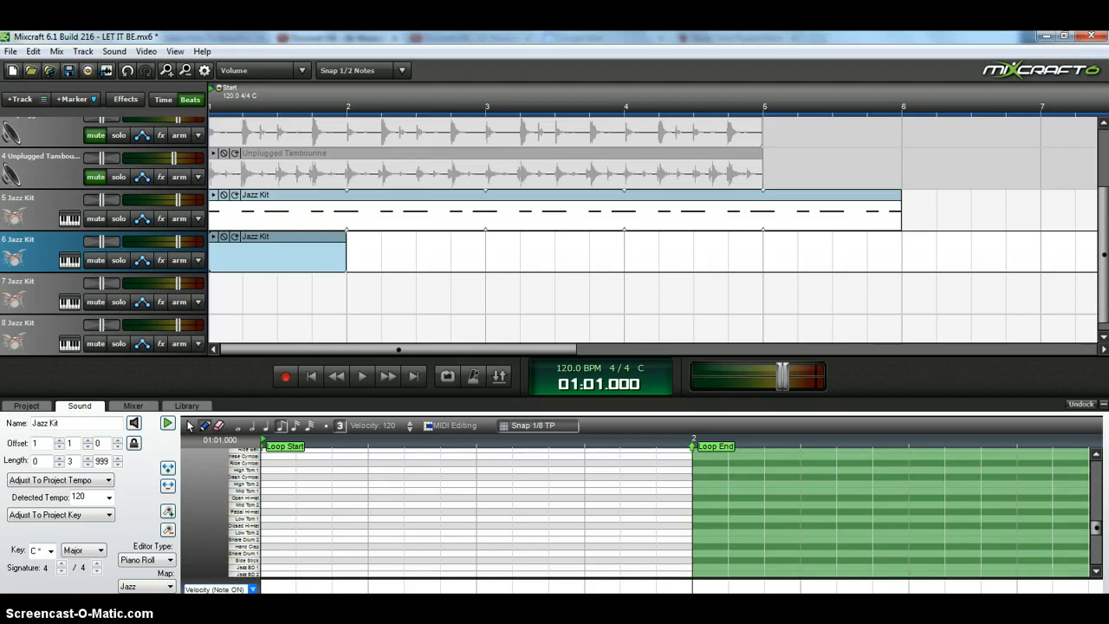
pyautogui.scroll(-3, 247, 576)
pyautogui.scroll(2, 247, 571)
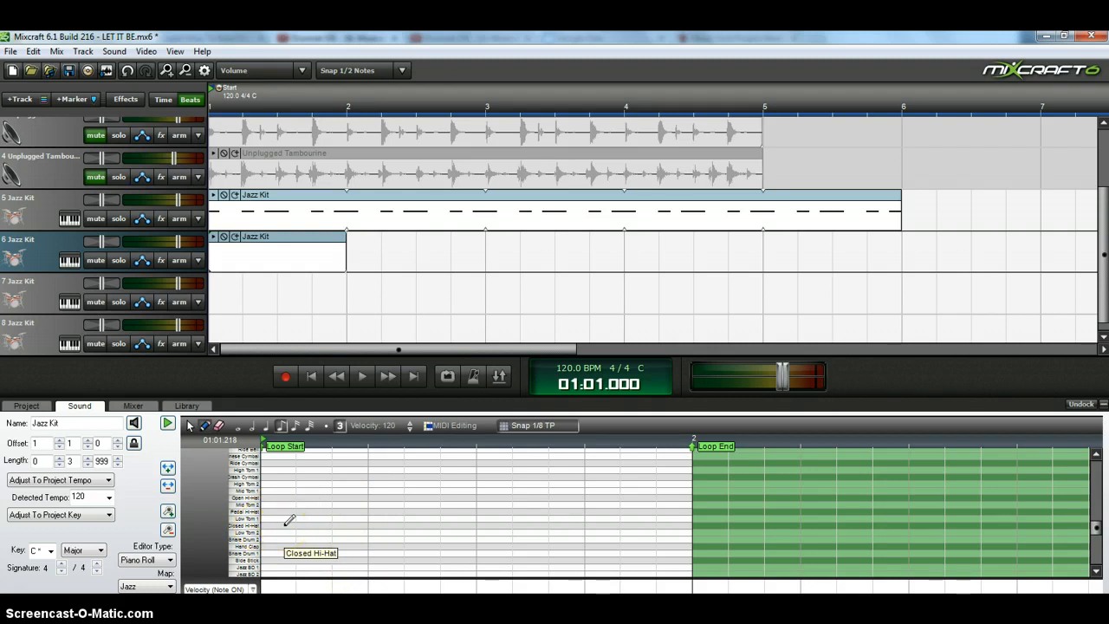
pyautogui.click(389, 522)
pyautogui.click(390, 522)
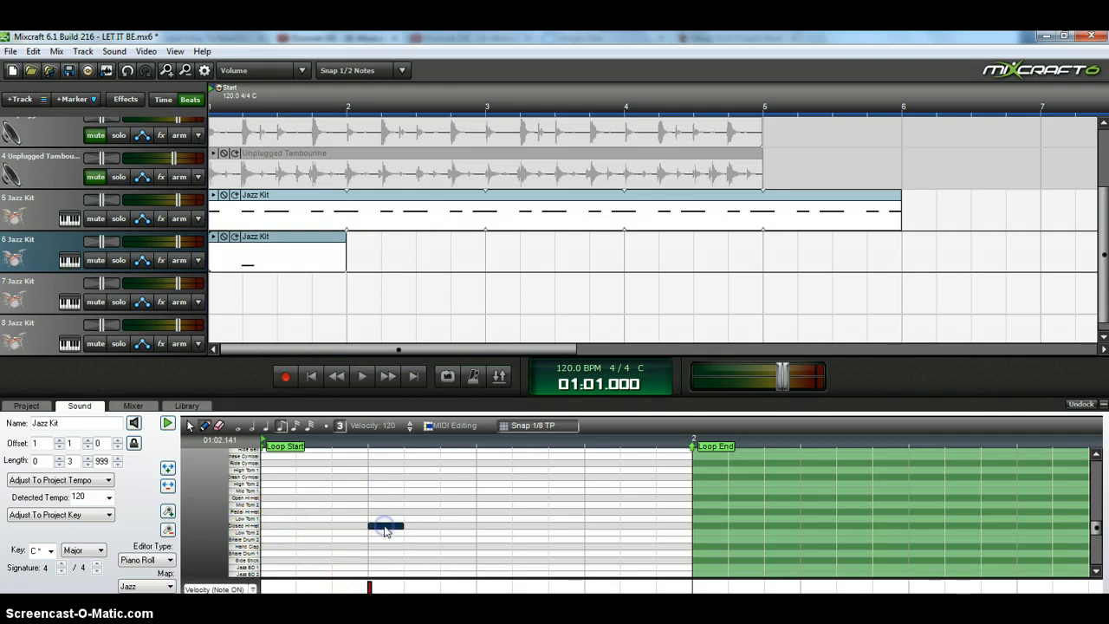
pyautogui.click(601, 525)
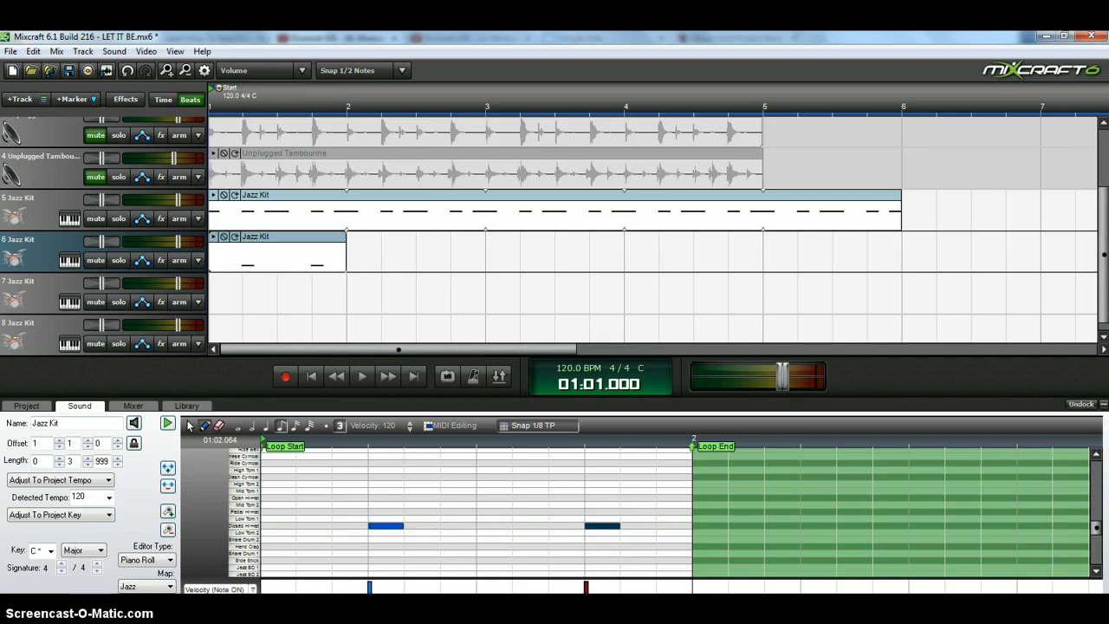
# Play the ride and hi-hat parts together from the project start, and stop near the end of measure 1.
pyautogui.click(308, 378)
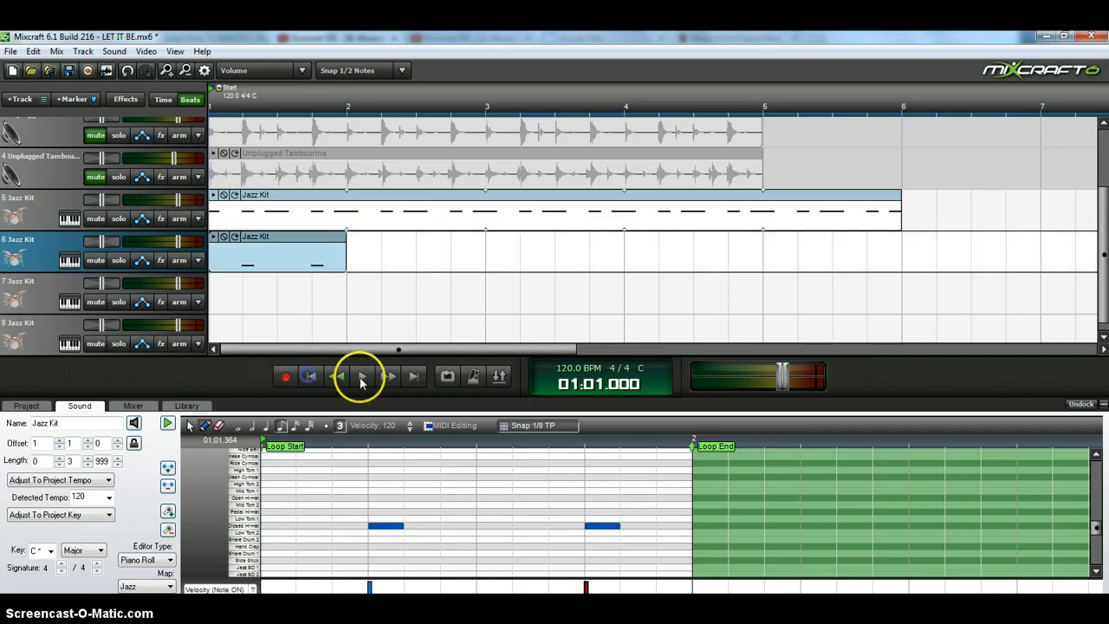
pyautogui.click(363, 379)
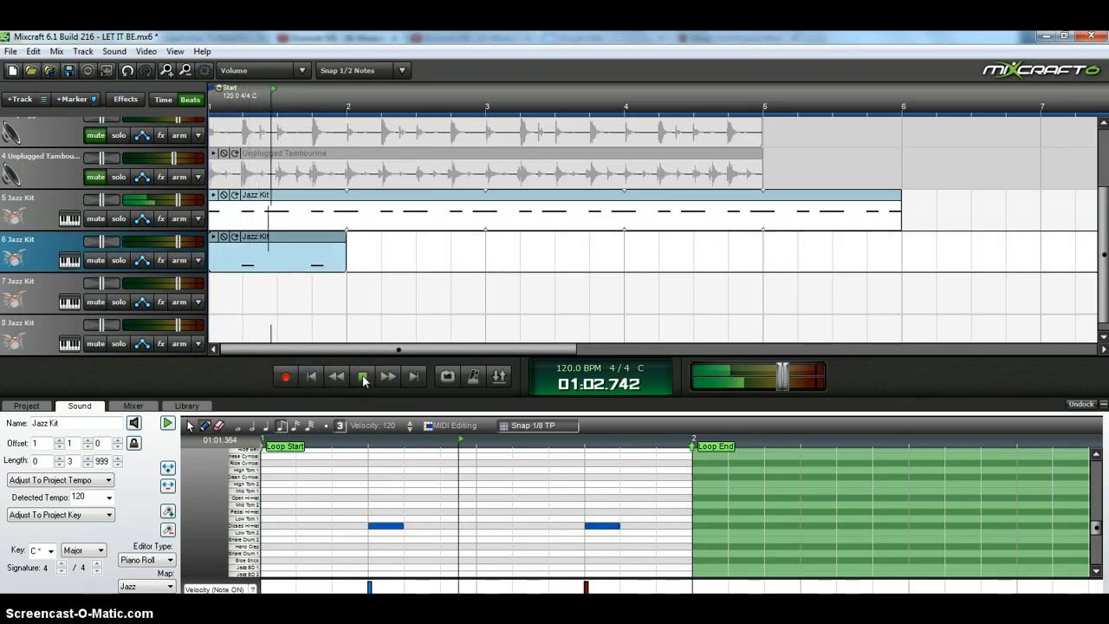
pyautogui.click(363, 378)
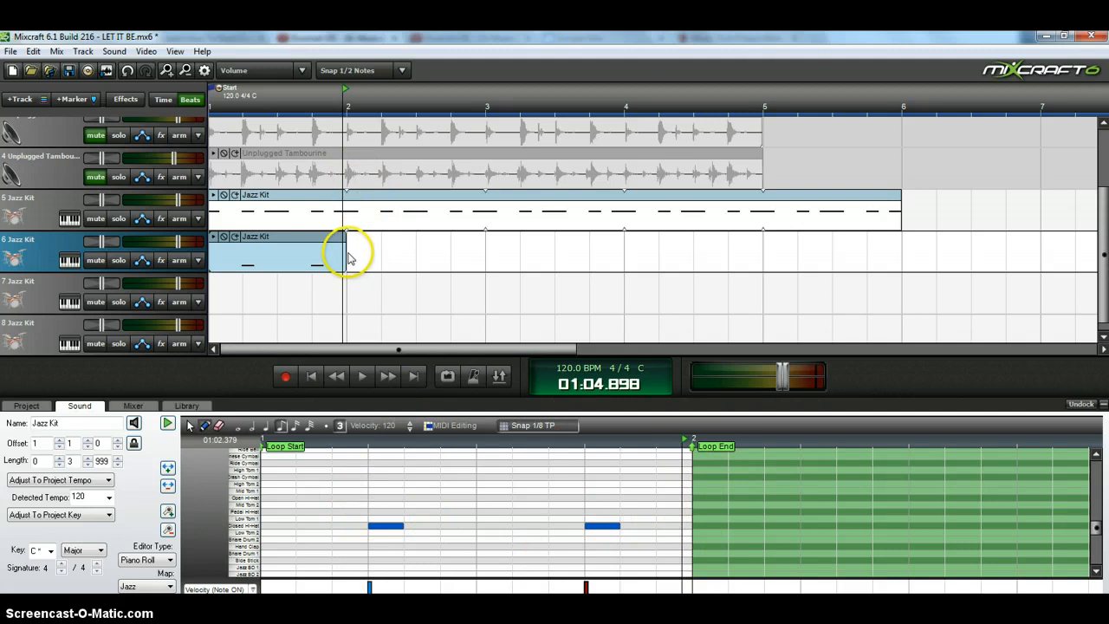
# Extend the looped hi-hat clip on track 6 to measure 6, and play it with the ride from the project start.
pyautogui.moveTo(345, 250); pyautogui.dragTo(901, 251)
pyautogui.click(308, 376)
pyautogui.click(361, 376)
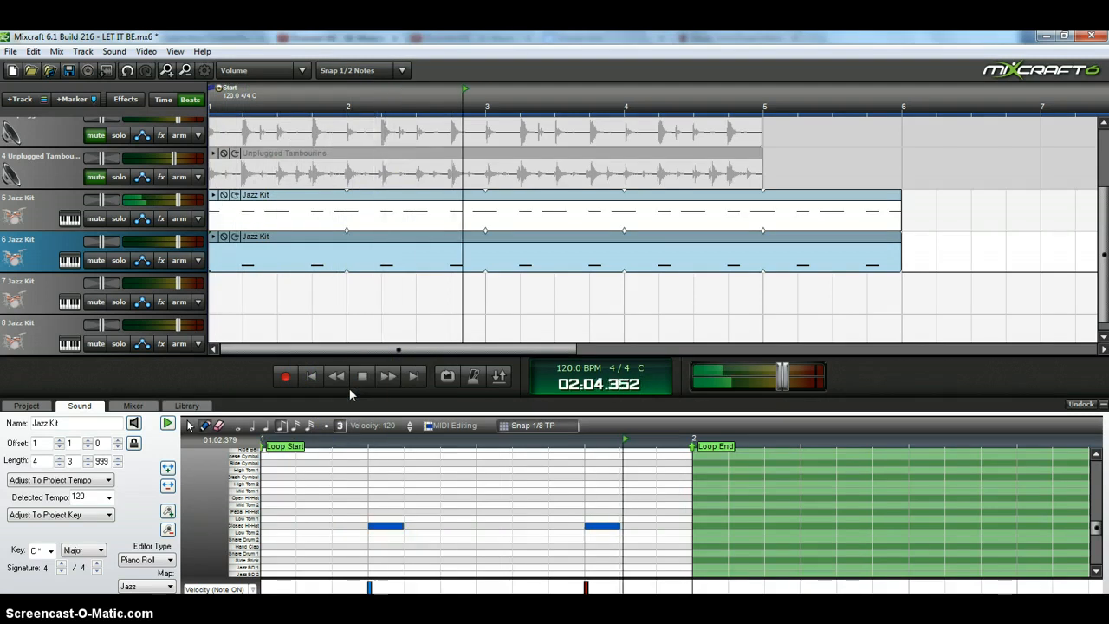
pyautogui.click(363, 384)
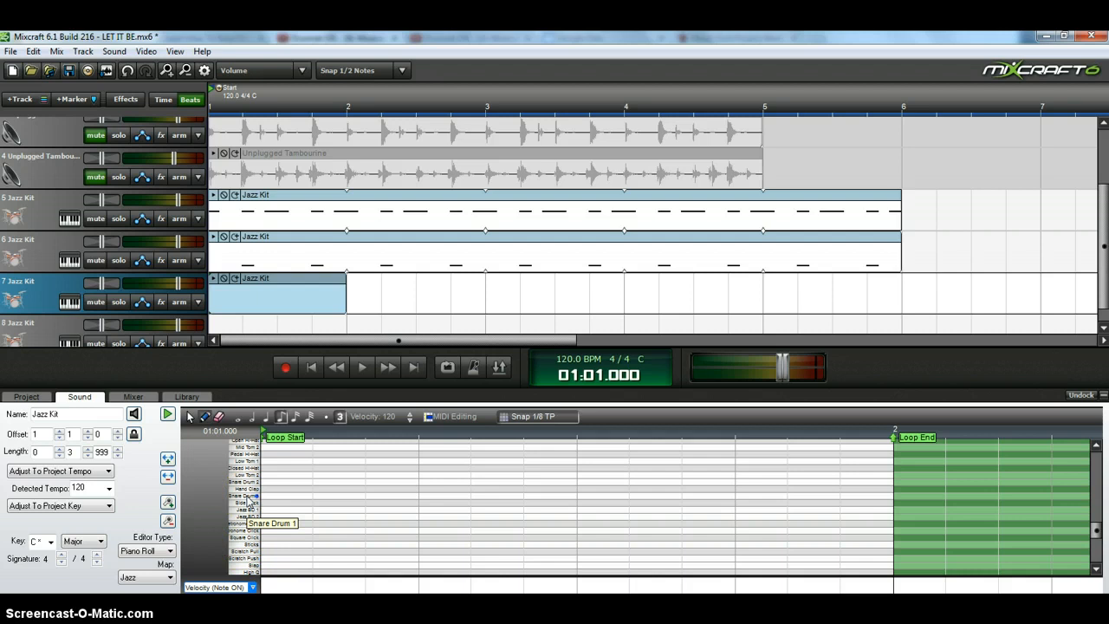
# Draw Snare Drum 1 notes in the track 7 clip on beat 2 and on the last triplet of beat 4.
pyautogui.click(284, 491)
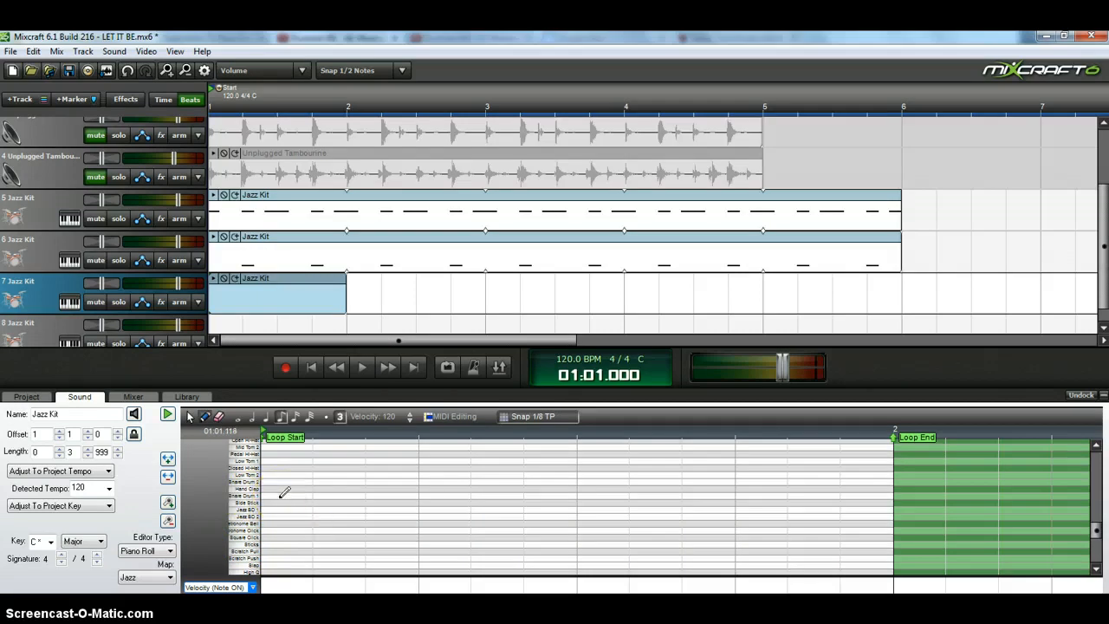
pyautogui.click(428, 496)
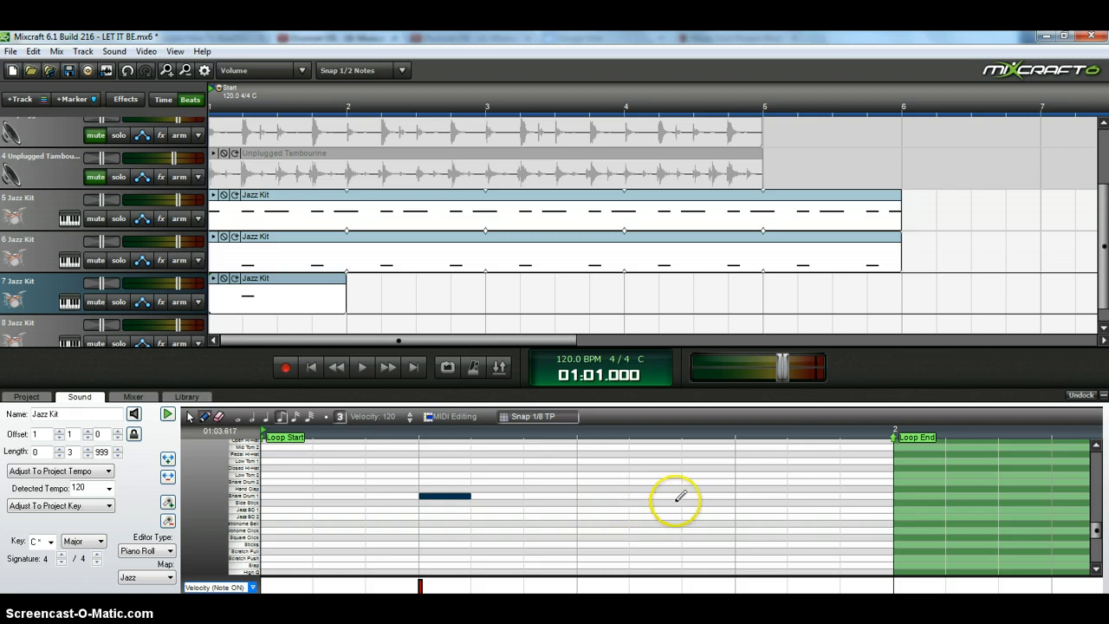
pyautogui.click(850, 494)
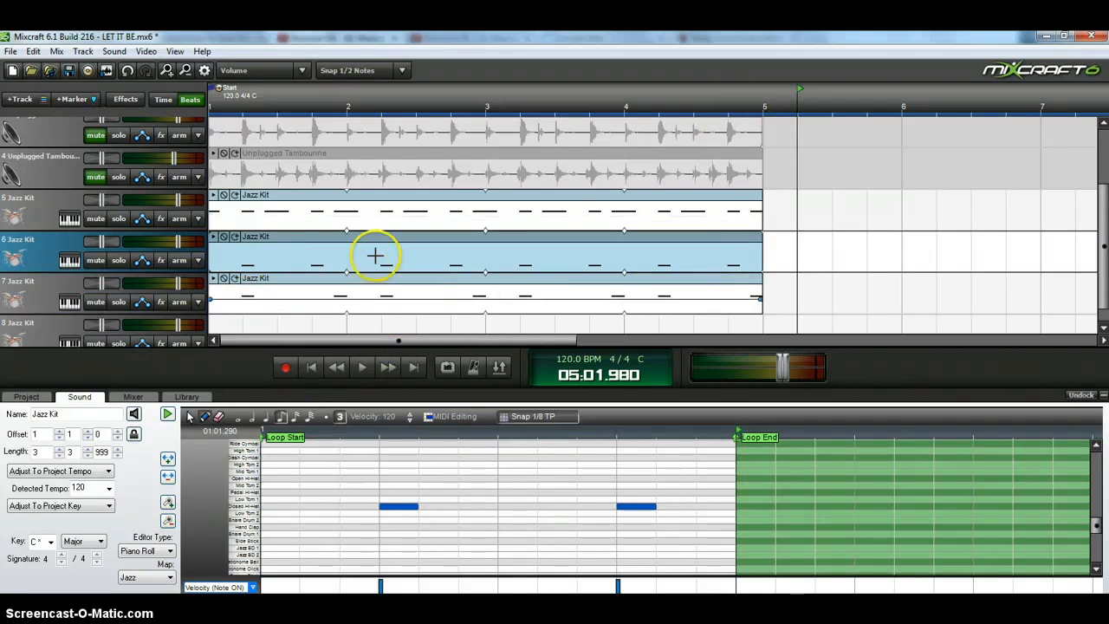
# Play the ride, hi-hat and snare parts from the start, stop near the end of measure 4, and return to the start.
pyautogui.click(311, 368)
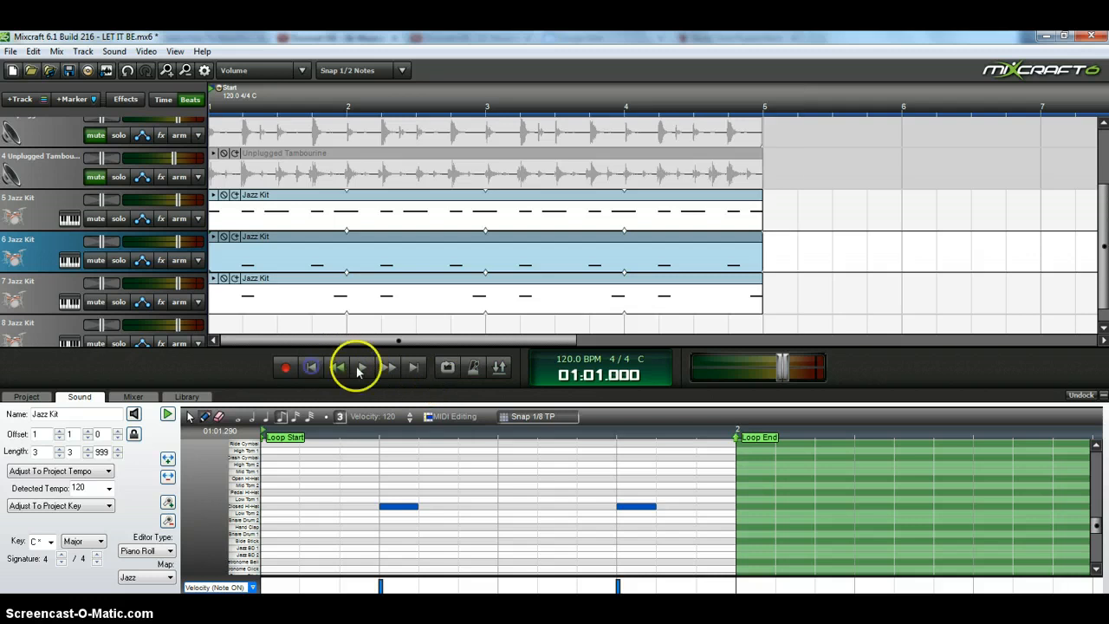
pyautogui.click(361, 368)
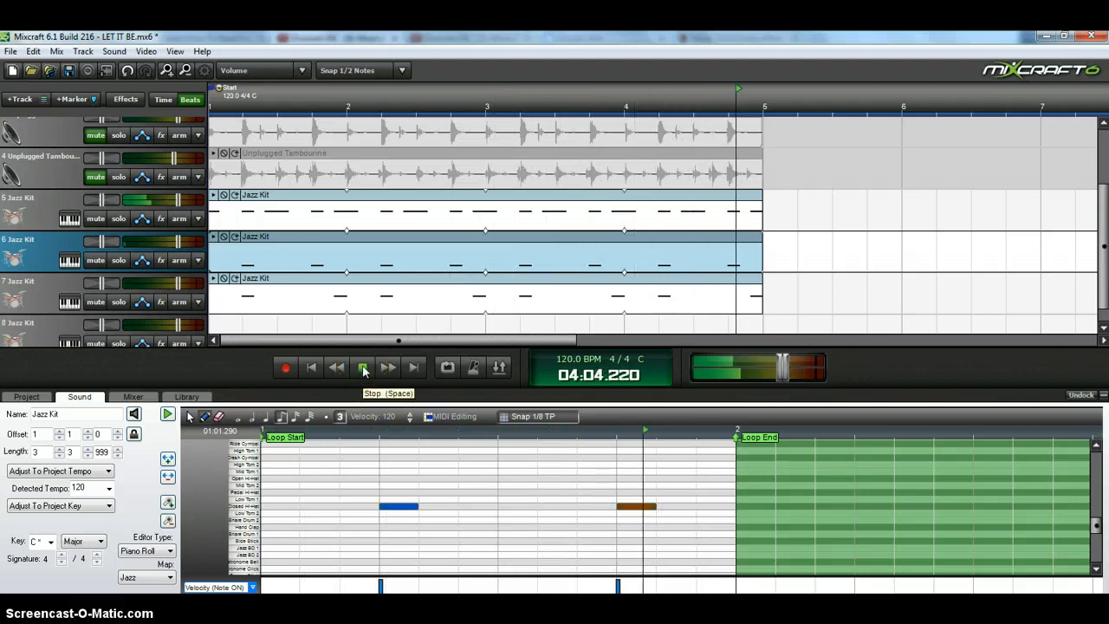
pyautogui.click(364, 368)
pyautogui.click(314, 367)
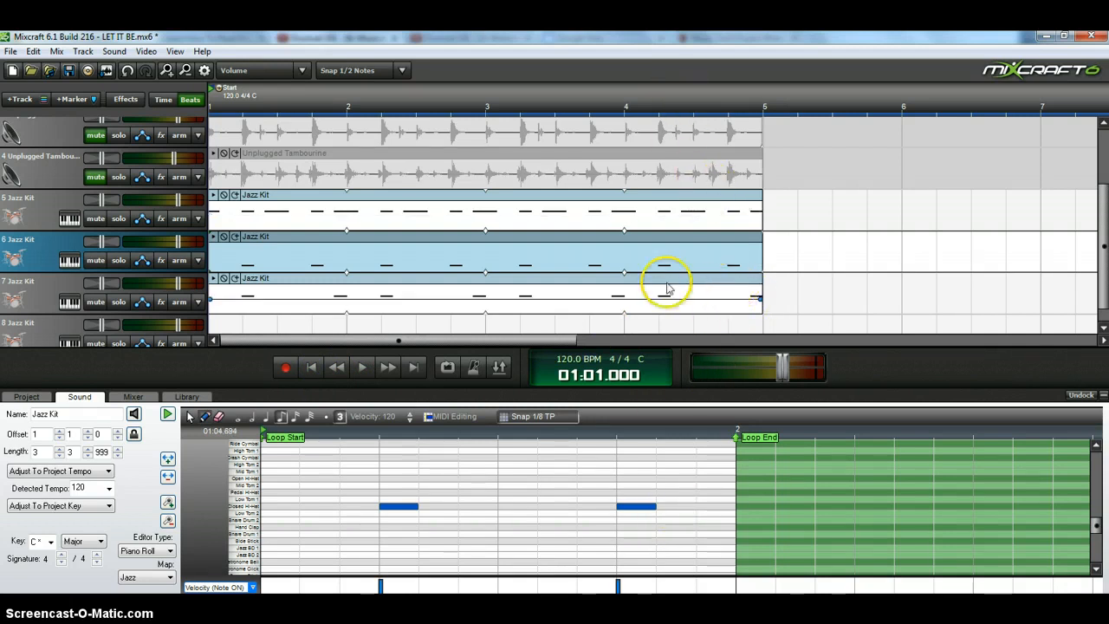
# Create an empty clip at the start of Jazz Kit track 8.
pyautogui.scroll(-1, 617, 296)
pyautogui.scroll(1, 617, 296)
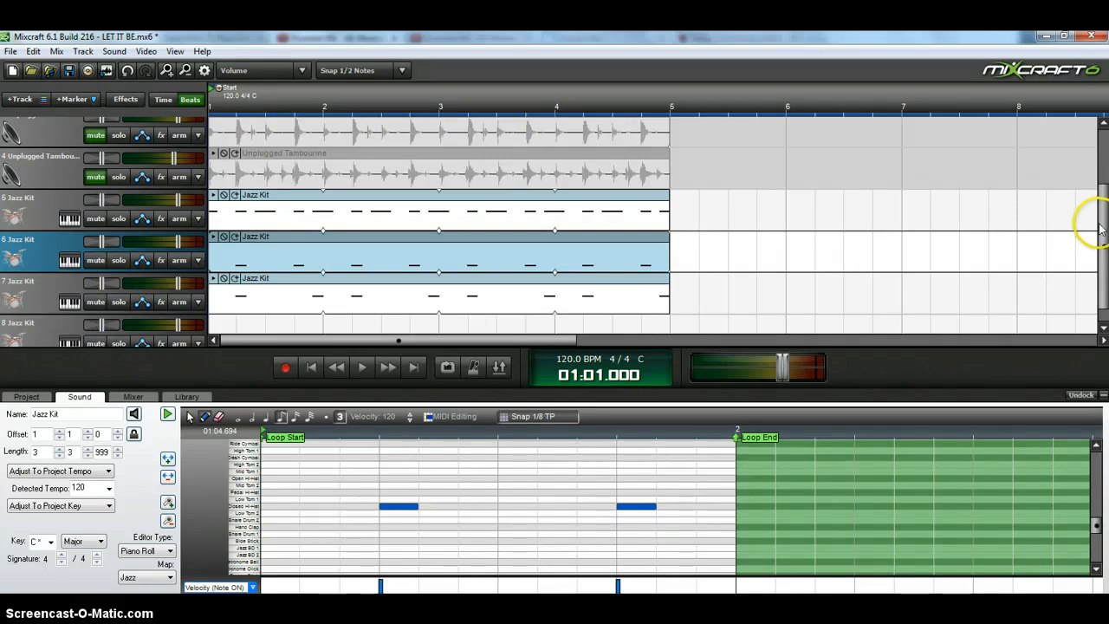
pyautogui.moveTo(1098, 227); pyautogui.dragTo(1098, 253)
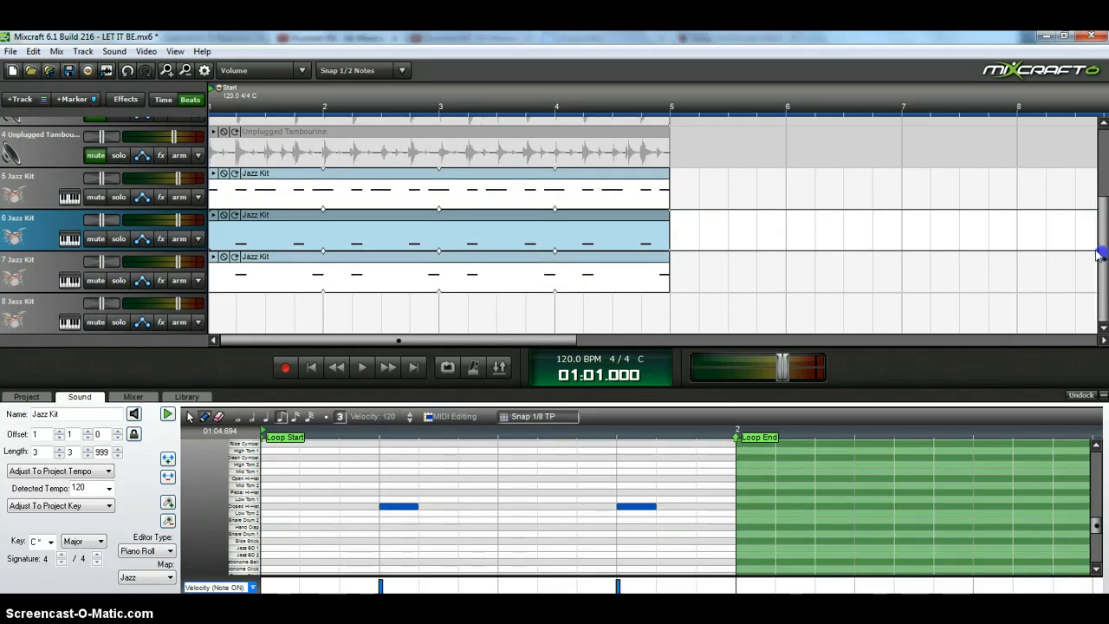
pyautogui.click(40, 319)
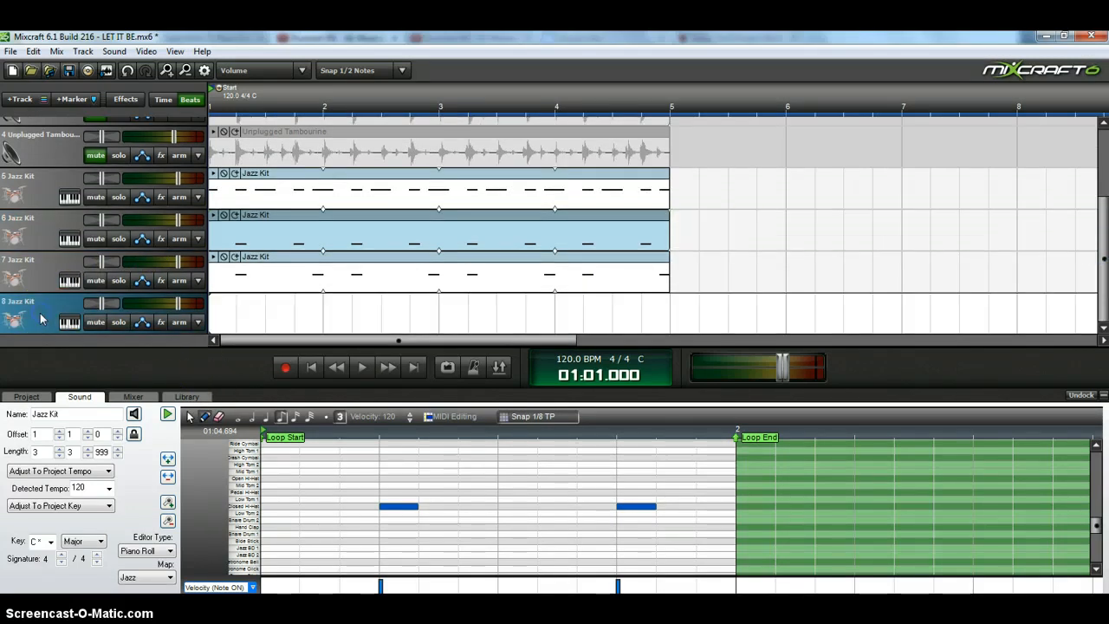
pyautogui.doubleClick(216, 317)
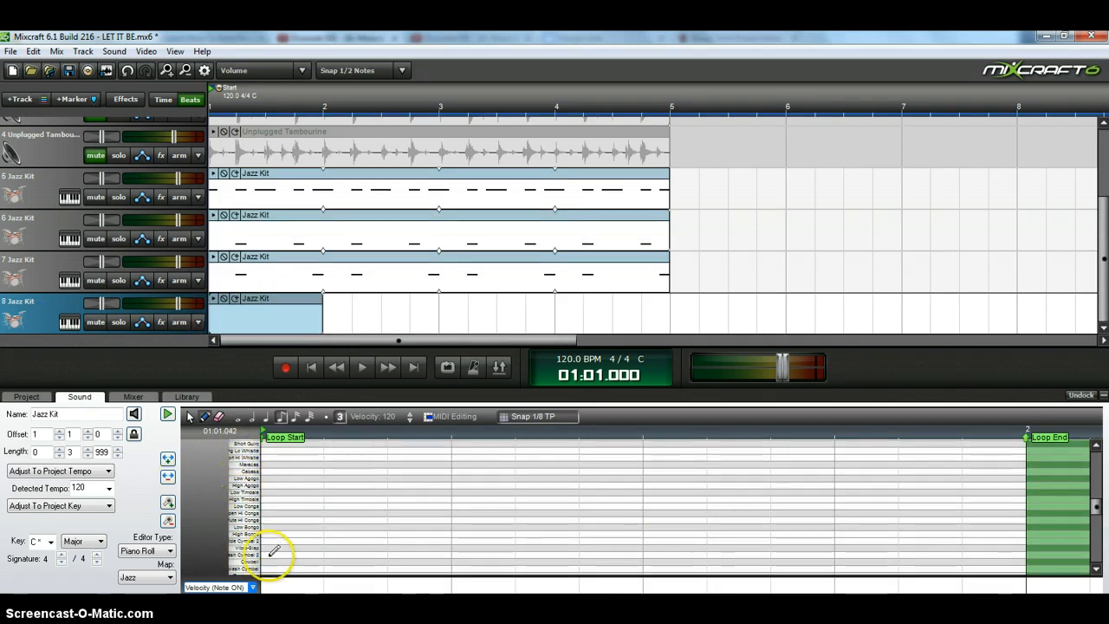
# Find the bass drum rows in the track 8 clip's piano roll and preview the Jazz BD 1 sound.
pyautogui.scroll(-2, 275, 554)
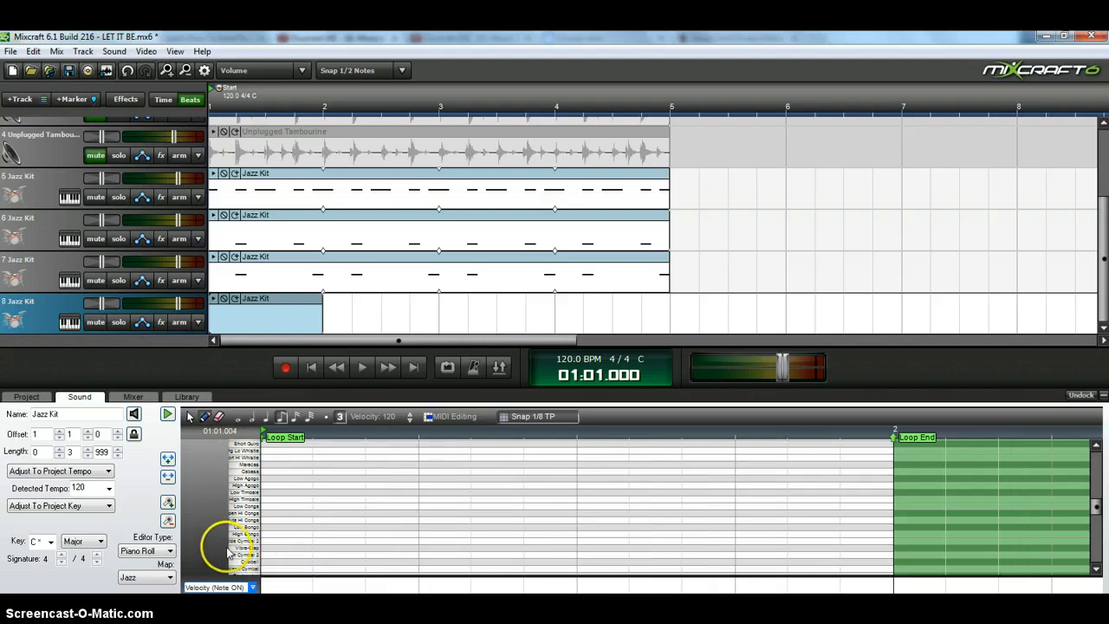
pyautogui.scroll(-7, 230, 553)
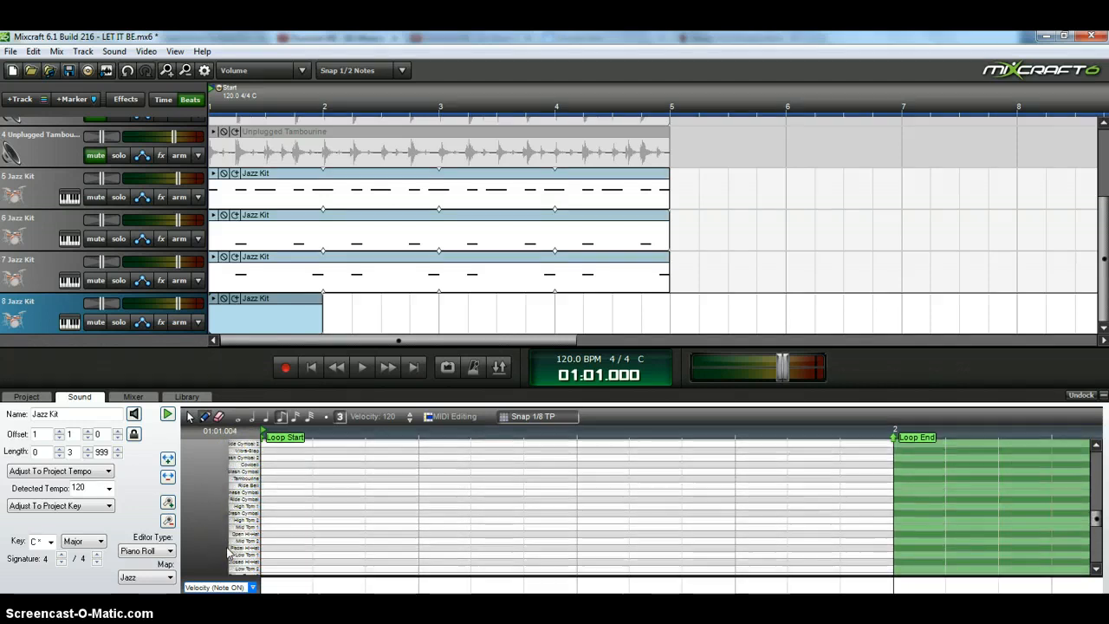
pyautogui.scroll(-4, 230, 552)
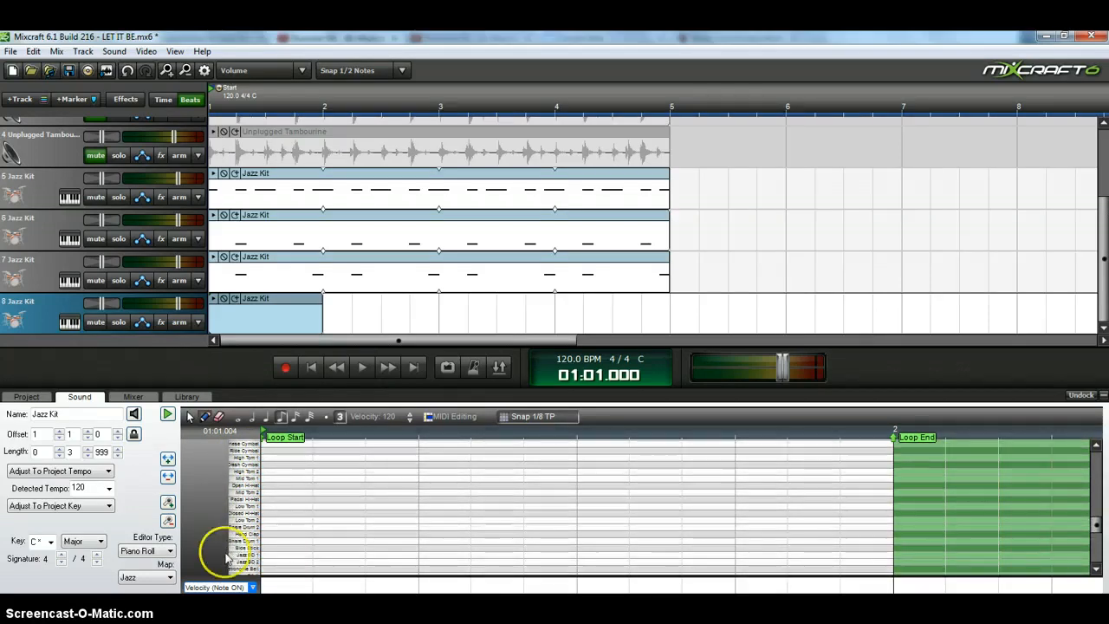
pyautogui.scroll(-3, 243, 558)
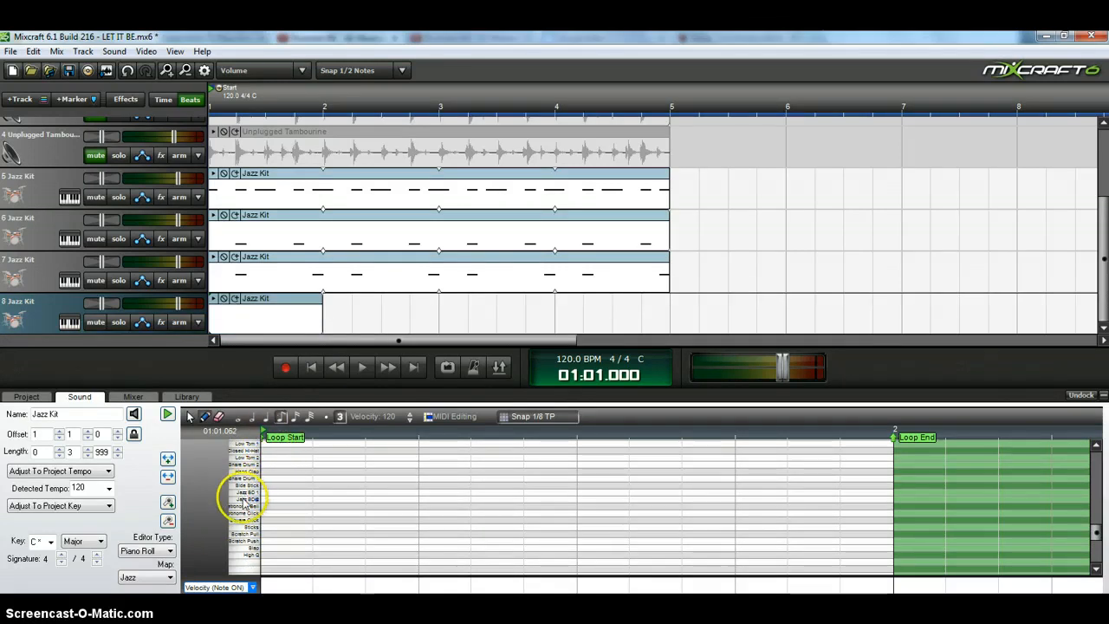
pyautogui.click(246, 494)
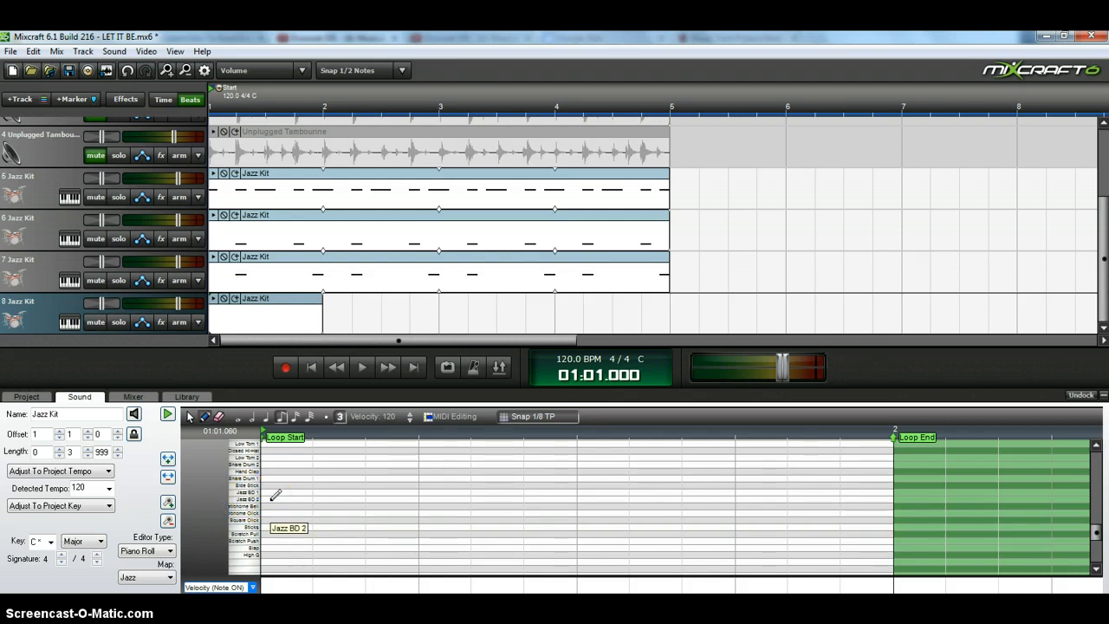
# Draw a Jazz BD 2 note on beat 1 of the track 8 clip, loop the clip through measure 4, and play it.
pyautogui.click(272, 499)
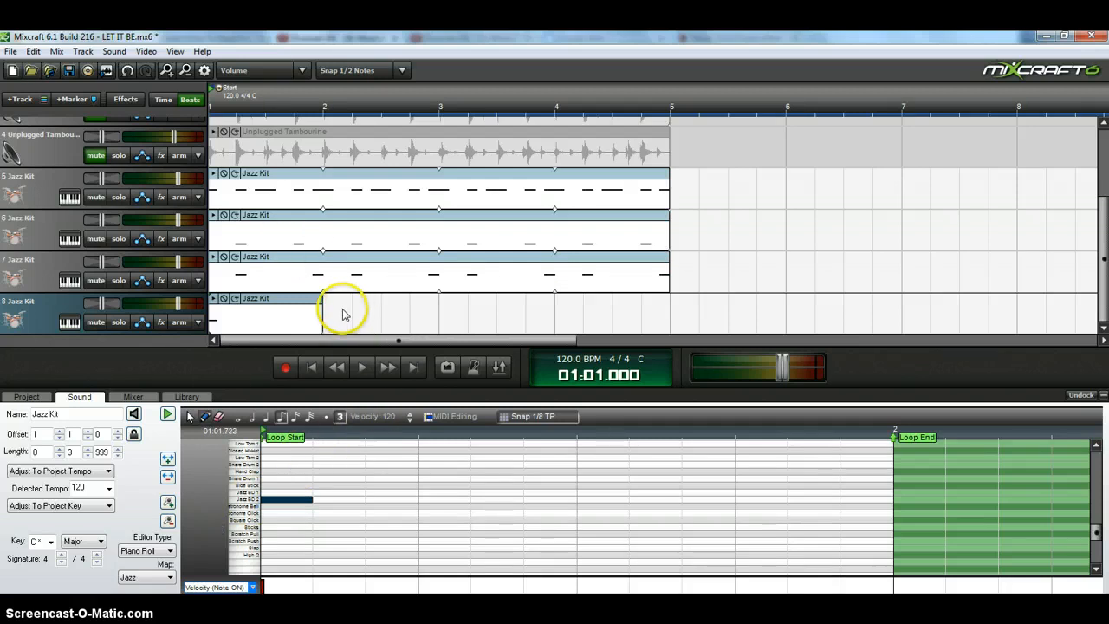
pyautogui.moveTo(321, 310); pyautogui.dragTo(667, 310)
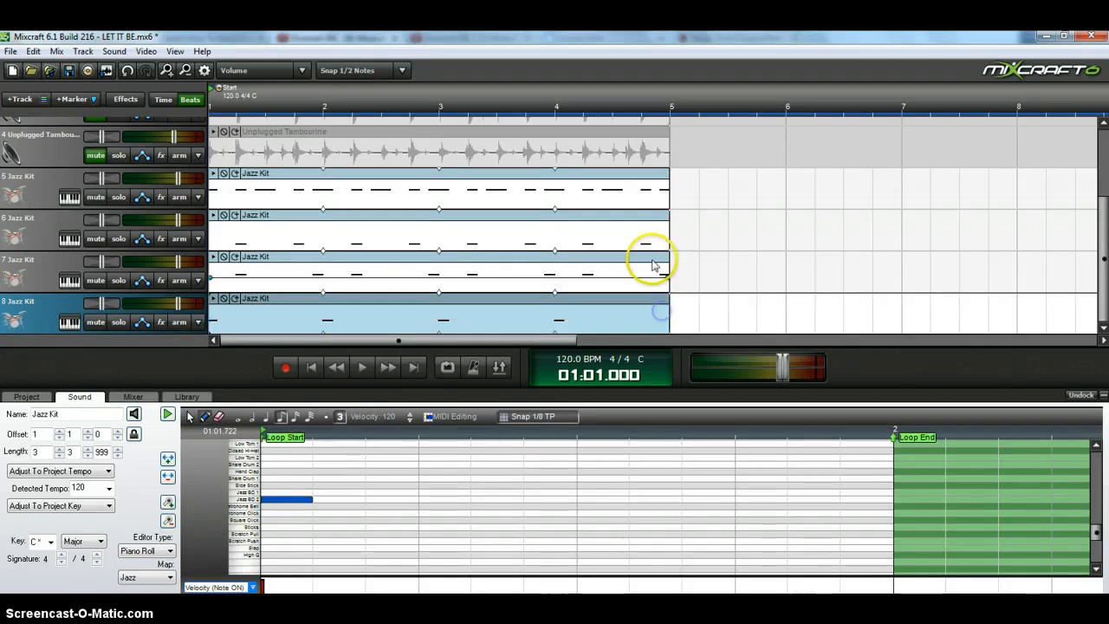
pyautogui.click(363, 370)
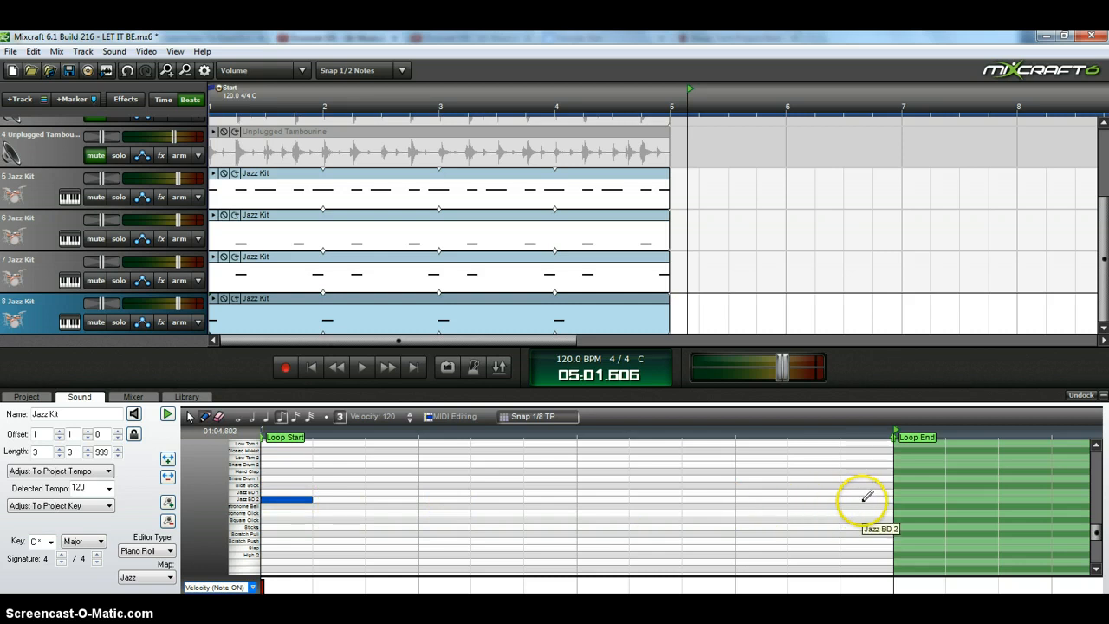
# Add a Jazz BD 2 note on the last triplet of beat 4 in measure 1 and play all parts from the start.
pyautogui.click(864, 499)
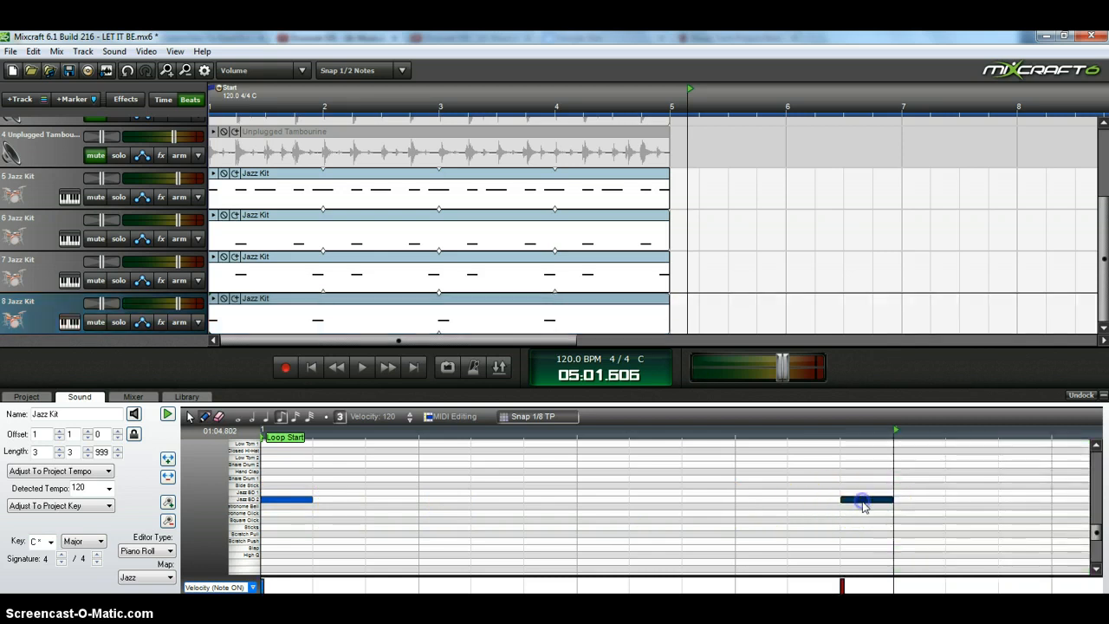
pyautogui.click(309, 368)
pyautogui.click(360, 368)
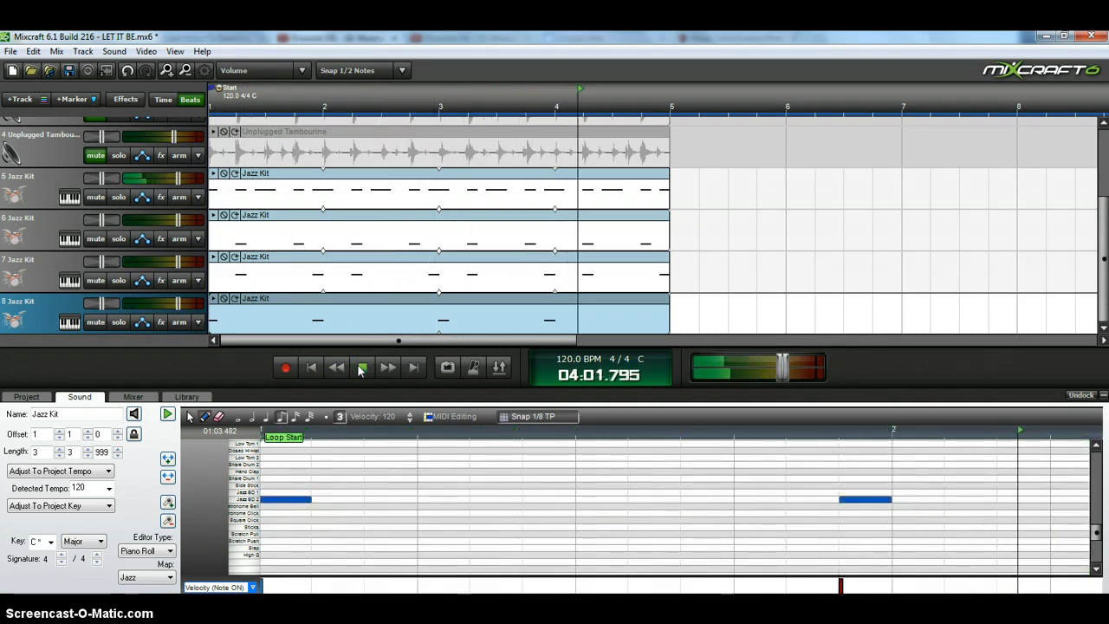
pyautogui.click(360, 370)
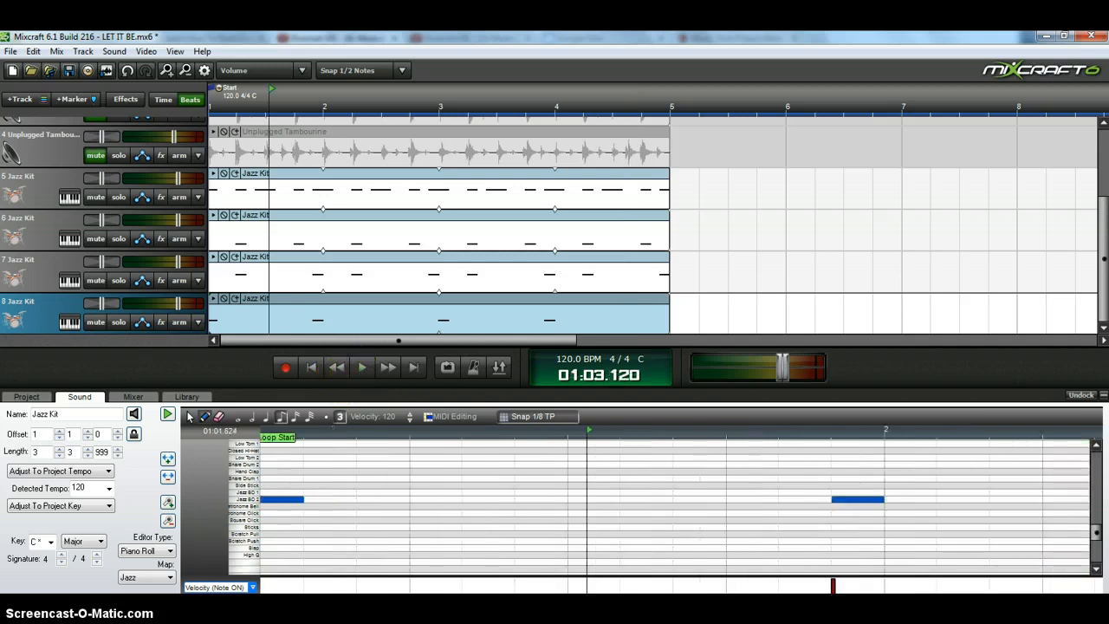
# Turn on loop playback for measures 1 to 4 and play the four Jazz Kit tracks.
pyautogui.click(448, 369)
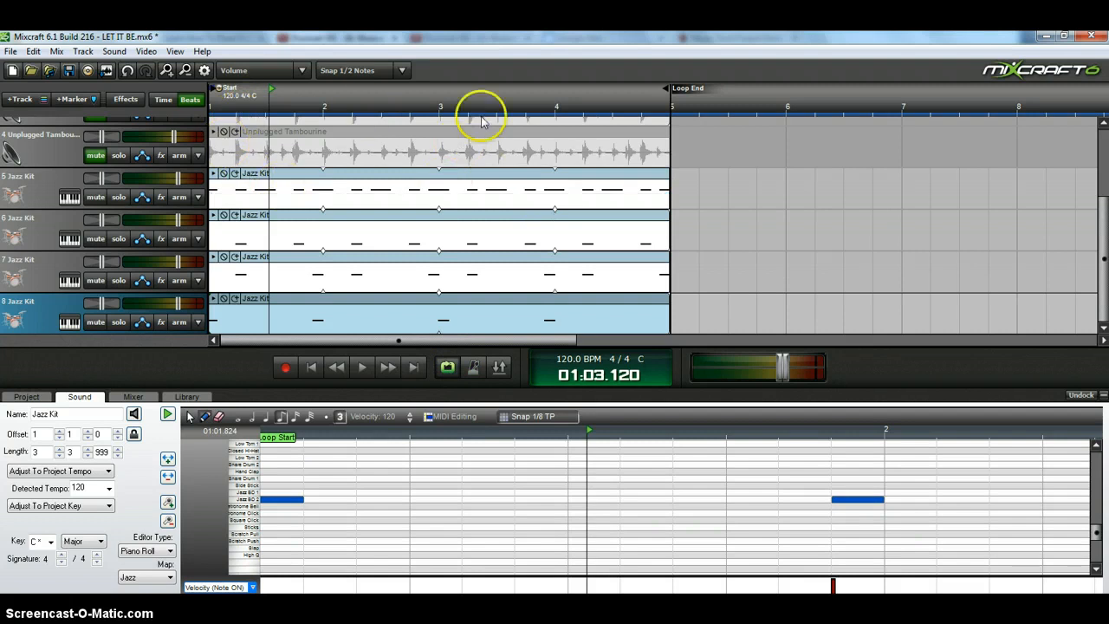
pyautogui.click(364, 371)
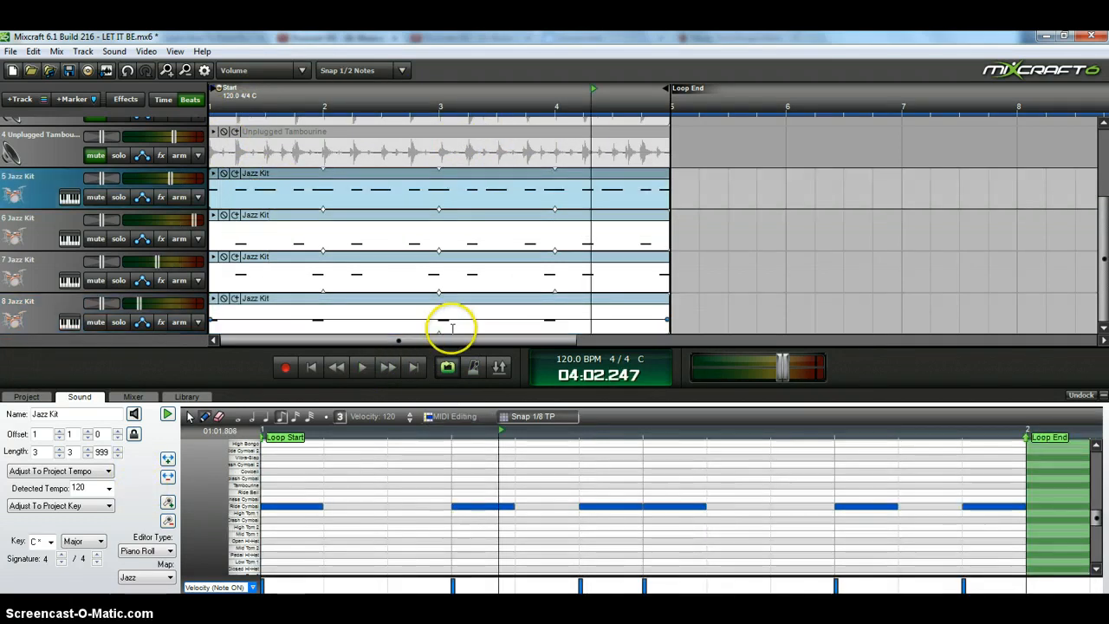
pyautogui.click(362, 369)
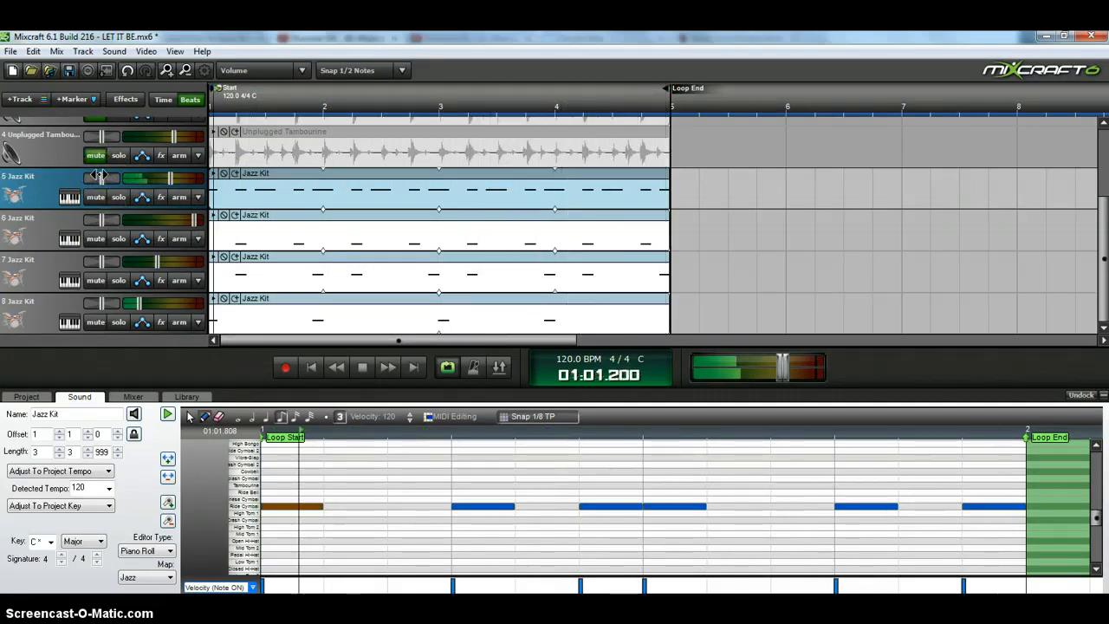
# Pan Jazz Kit track 5 fully right and Jazz Kit track 6 fully left.
pyautogui.moveTo(107, 177); pyautogui.dragTo(165, 179)
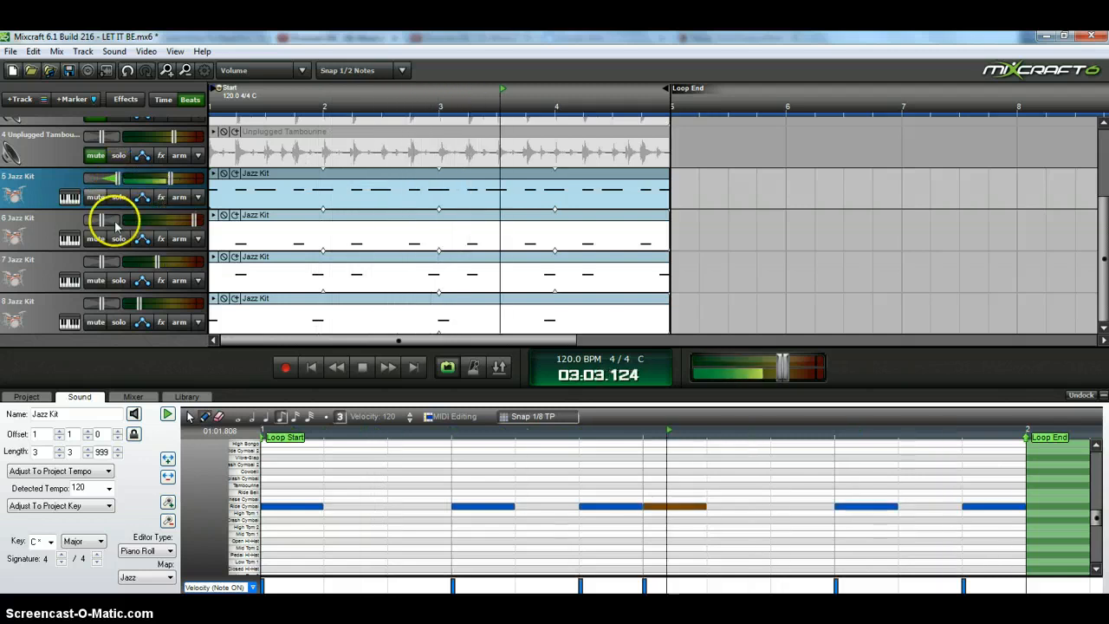
pyautogui.click(98, 219)
pyautogui.moveTo(98, 219); pyautogui.dragTo(36, 219)
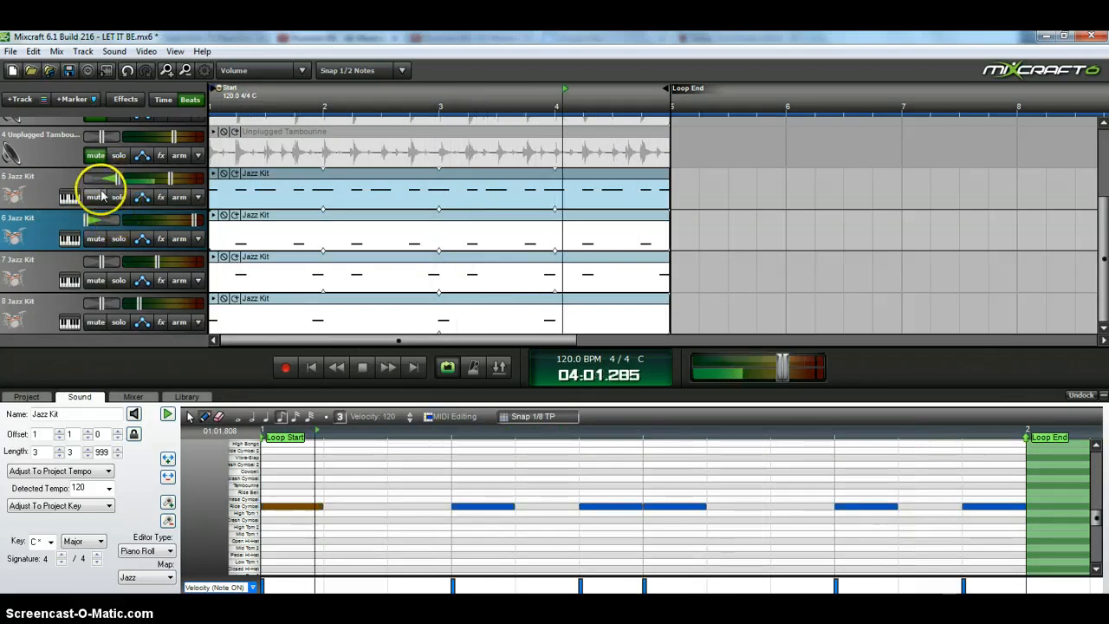
# Pan Jazz Kit track 7 to about 31% left and Jazz Kit track 8 slightly right.
pyautogui.click(100, 262)
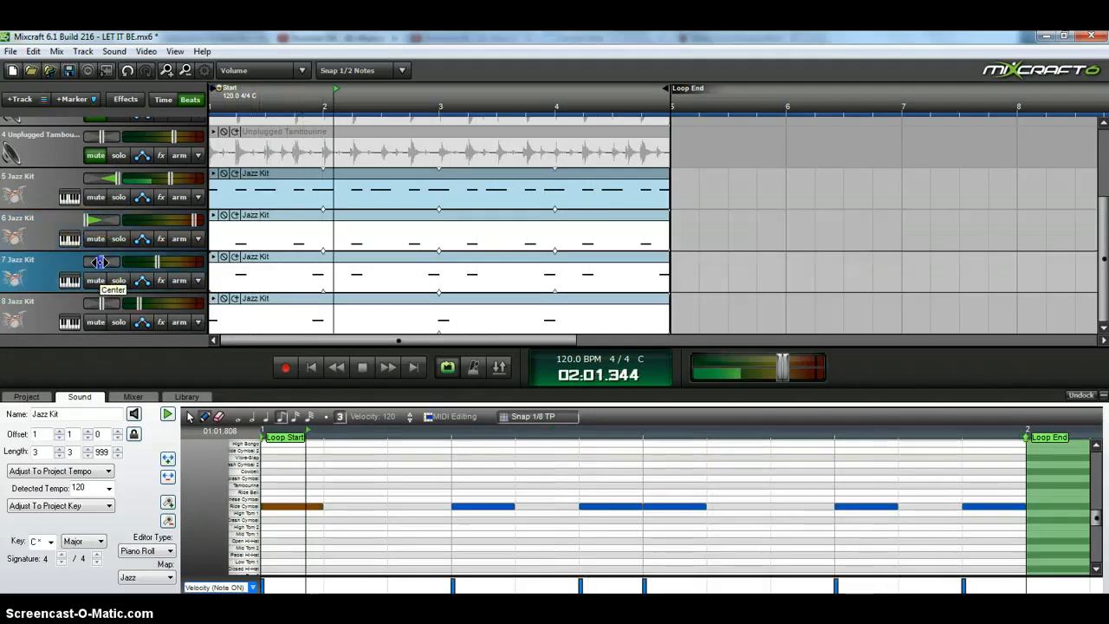
pyautogui.moveTo(100, 262); pyautogui.dragTo(81, 262)
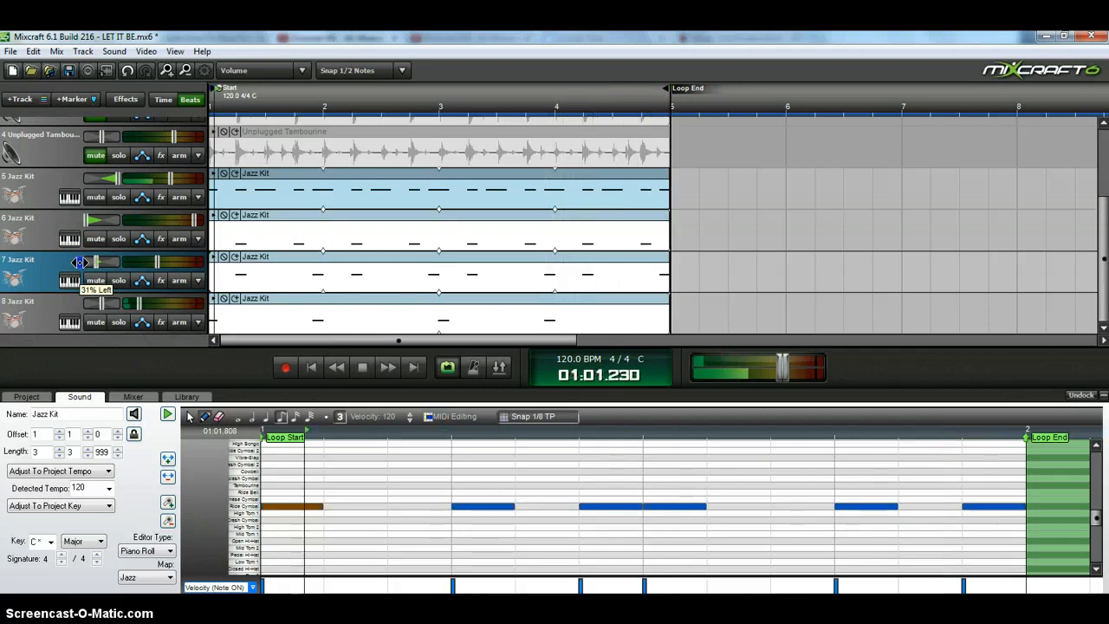
pyautogui.moveTo(99, 302); pyautogui.dragTo(117, 302)
pyautogui.click(97, 225)
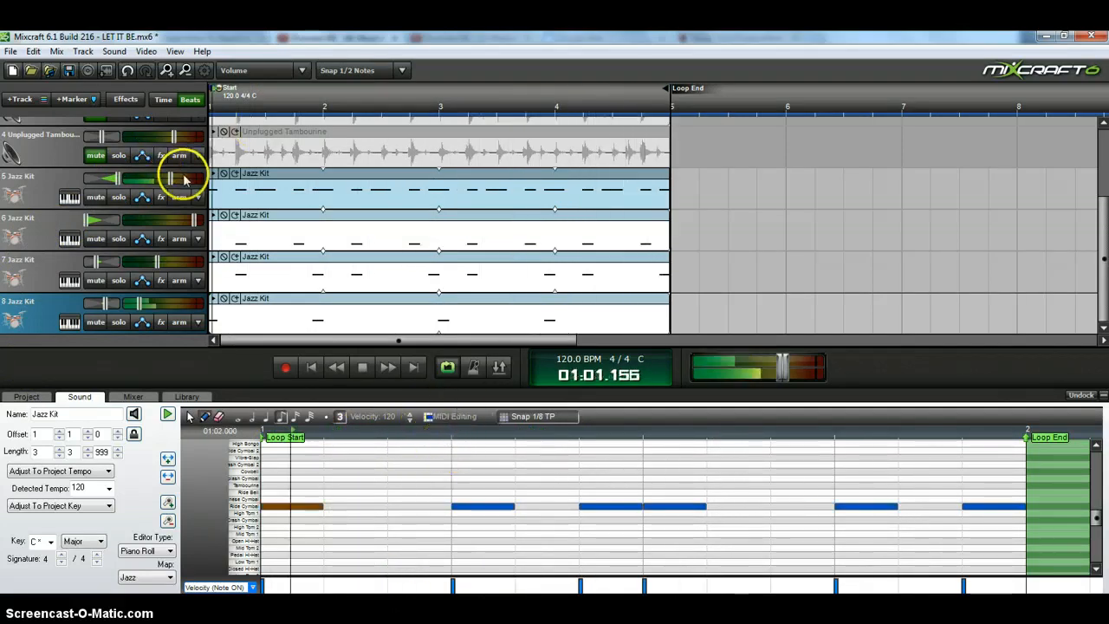
# Raise the volume of Jazz Kit track 5 slightly and lower the volume of Jazz Kit track 7 slightly.
pyautogui.moveTo(171, 177)
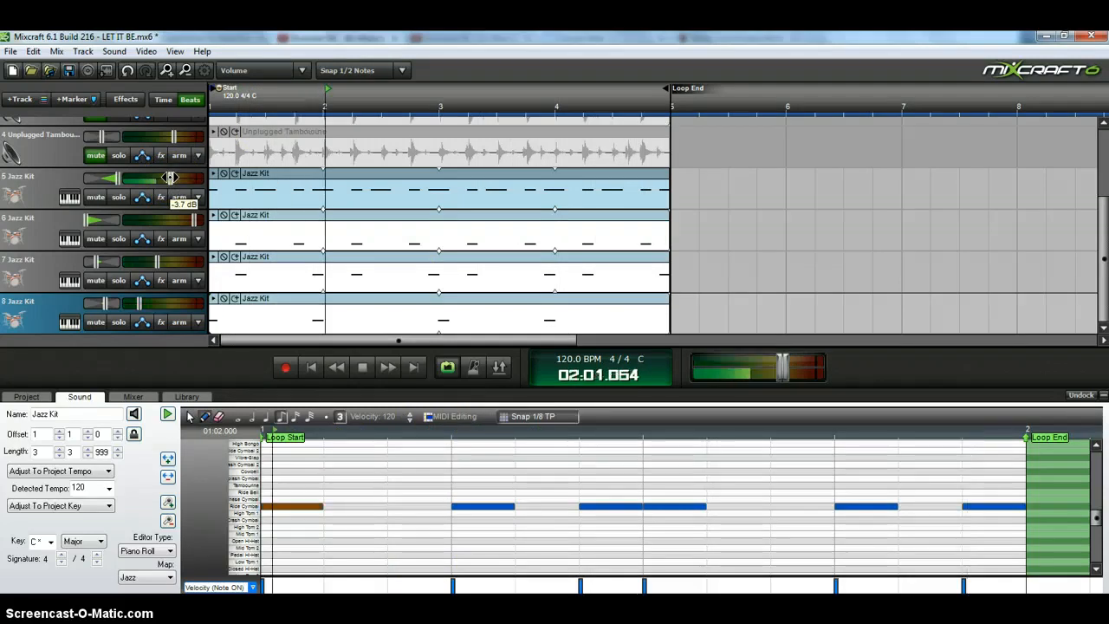
pyautogui.click(189, 219)
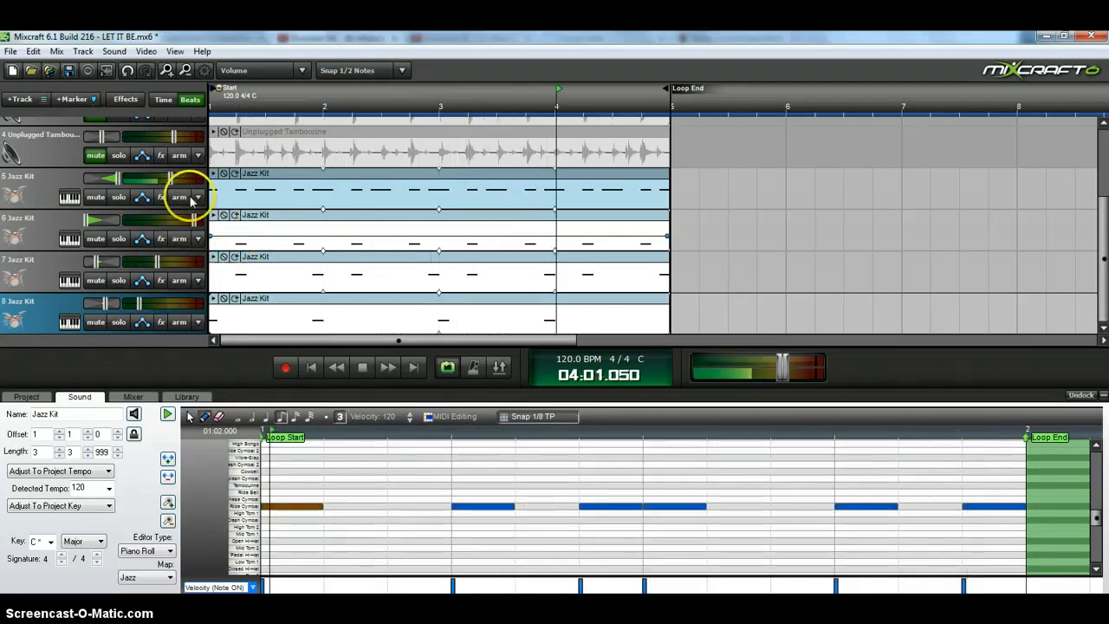
pyautogui.moveTo(169, 179); pyautogui.dragTo(172, 180)
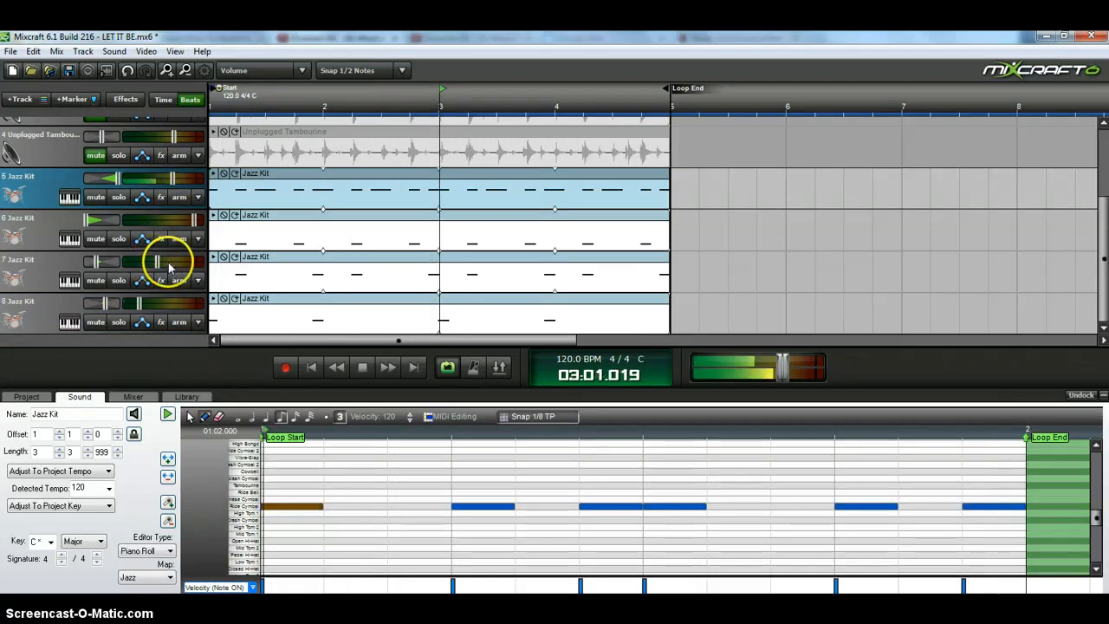
pyautogui.moveTo(156, 262)
pyautogui.mouseDown()
pyautogui.moveTo(205, 260)
pyautogui.moveTo(154, 262)
pyautogui.mouseUp()
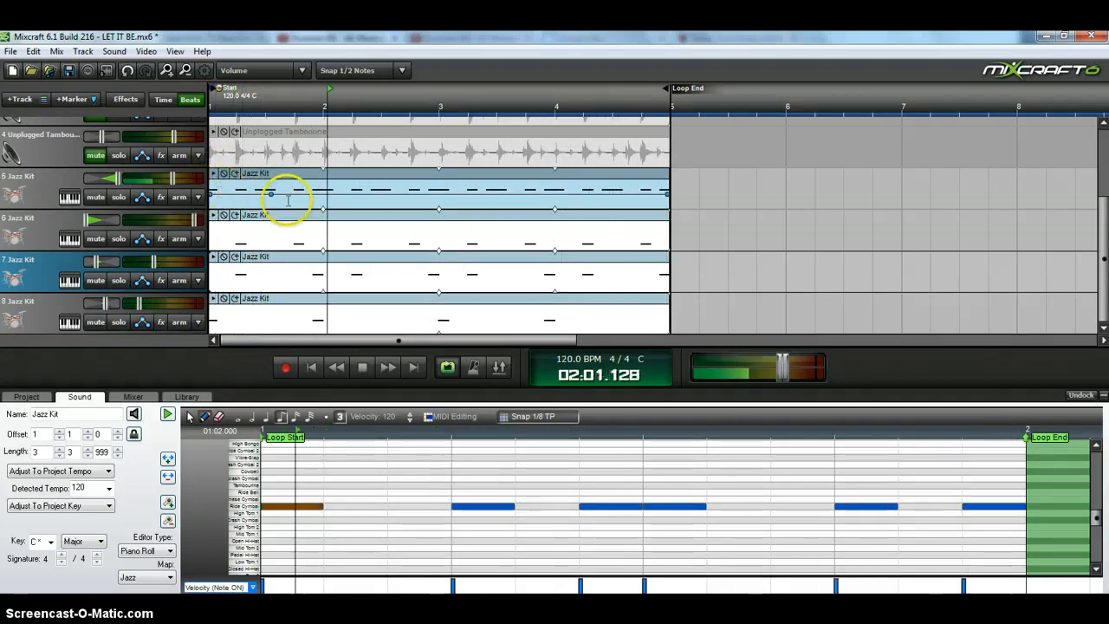
# Shape the track 5 clip's volume envelope with a peak at measure 2, a dip at measure 3 and a peak at measure 4.
pyautogui.click(323, 193)
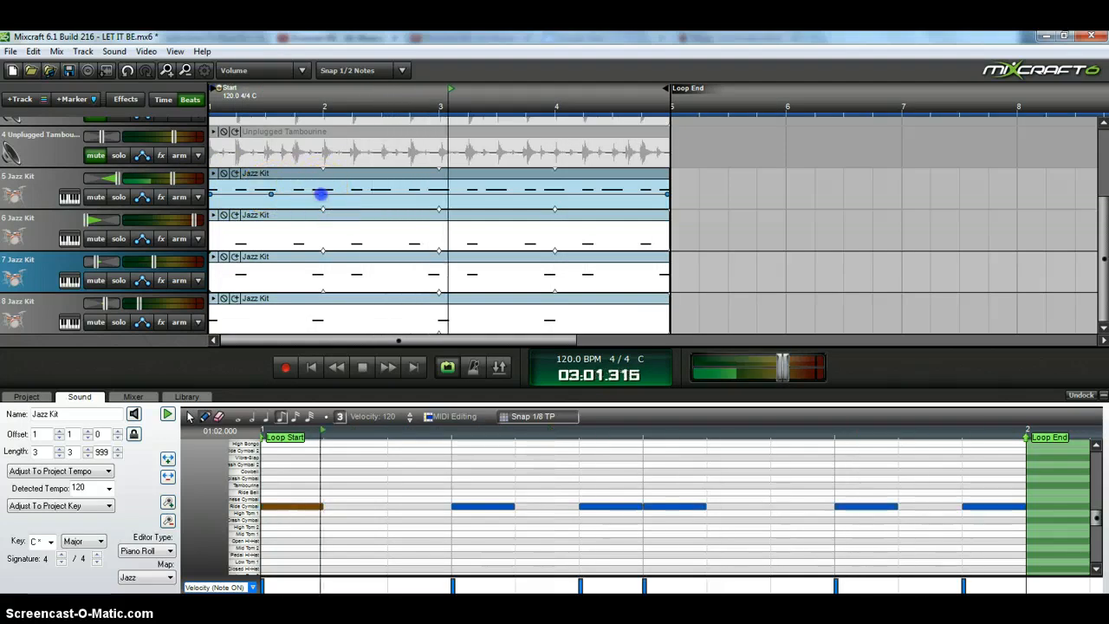
pyautogui.moveTo(322, 192); pyautogui.dragTo(326, 186)
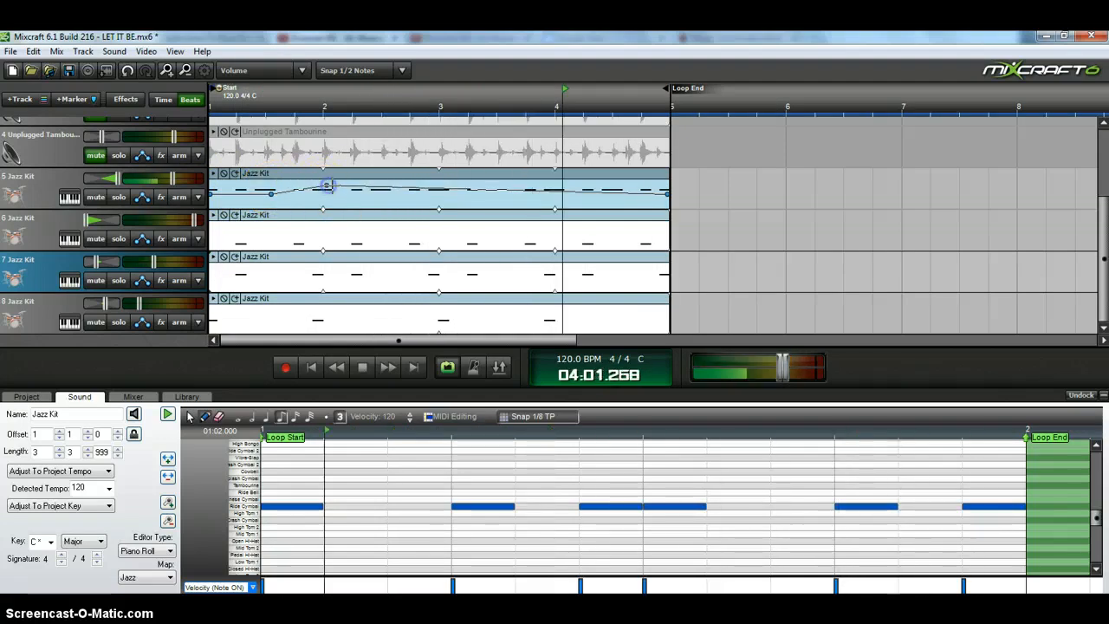
pyautogui.moveTo(440, 190); pyautogui.dragTo(441, 199)
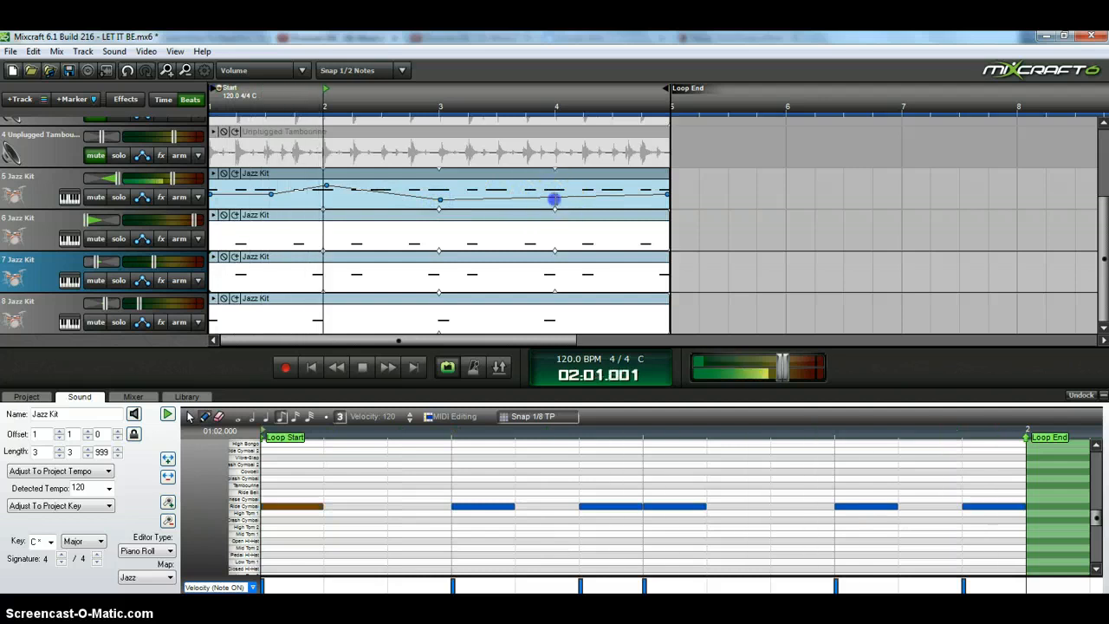
pyautogui.moveTo(555, 199); pyautogui.dragTo(557, 186)
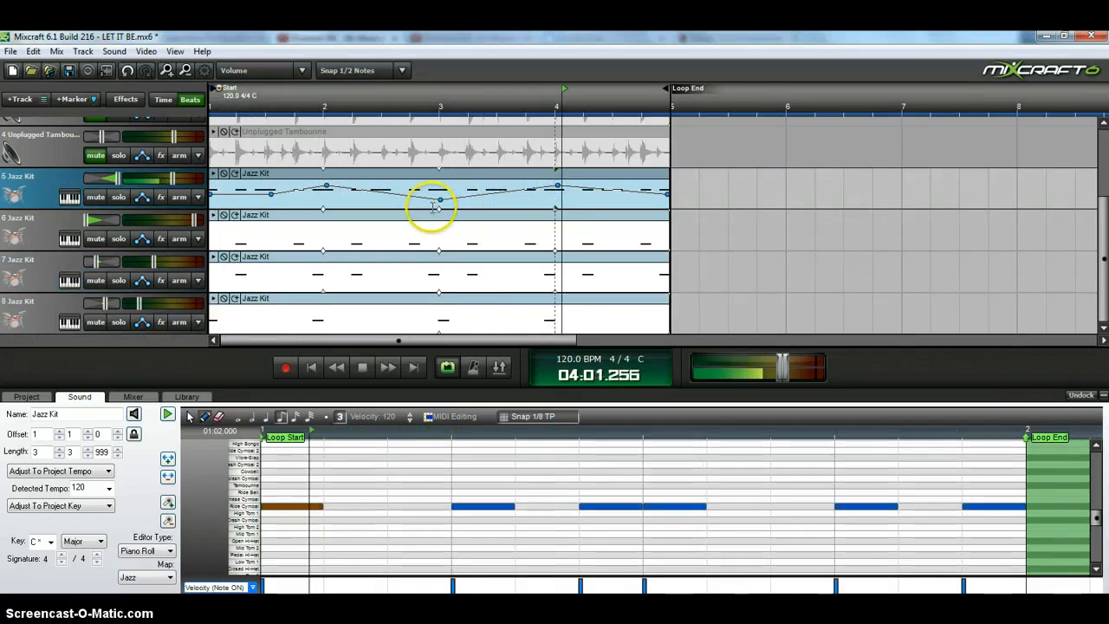
# Shape the track 6 clip's volume envelope to rise to about +4.4 dB at measure 2, dip at measure 3 and rise near measure 4.
pyautogui.click(309, 238)
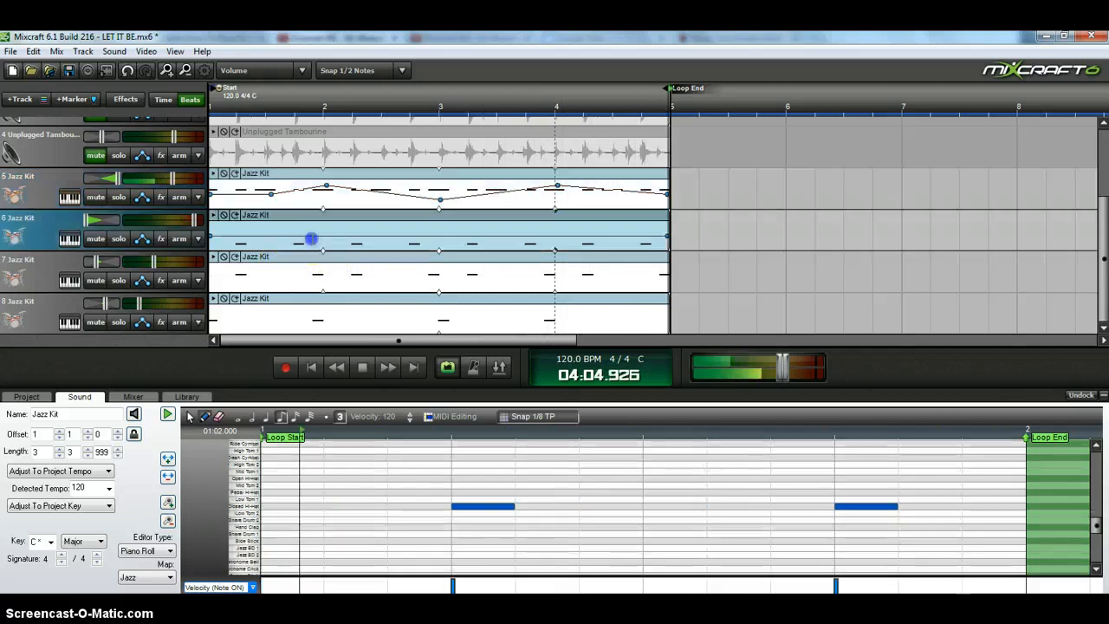
pyautogui.moveTo(325, 235); pyautogui.dragTo(325, 227)
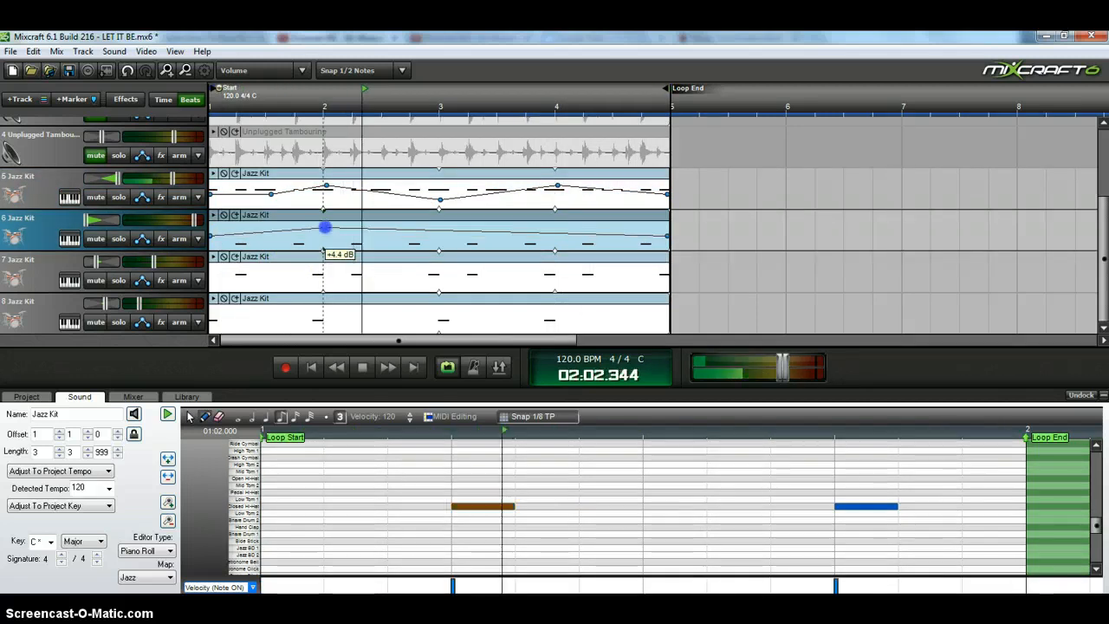
pyautogui.click(452, 234)
pyautogui.moveTo(452, 234)
pyautogui.mouseDown()
pyautogui.moveTo(439, 232)
pyautogui.moveTo(443, 242)
pyautogui.mouseUp()
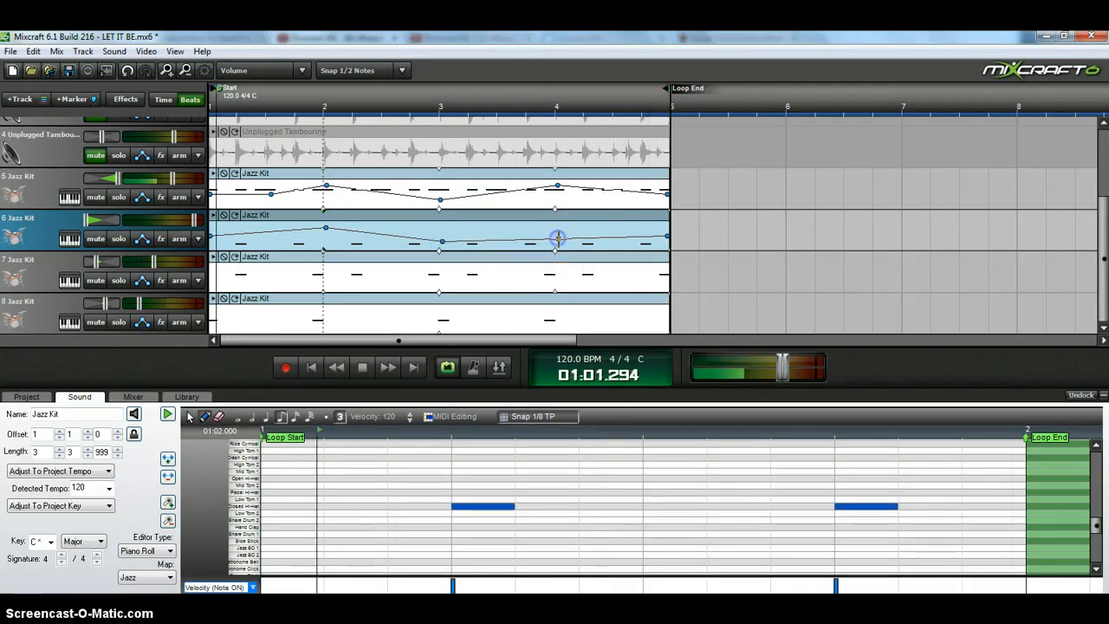
pyautogui.moveTo(559, 240); pyautogui.dragTo(564, 228)
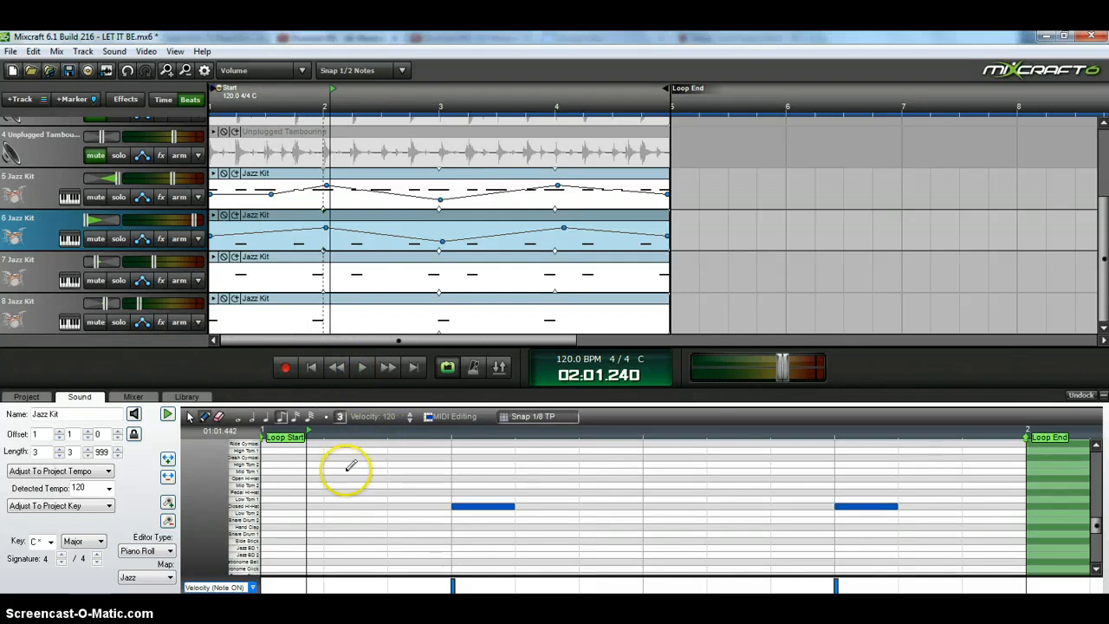
# Unmute Audio Track 1 and play it together with the drum parts.
pyautogui.scroll(-3, 599, 303)
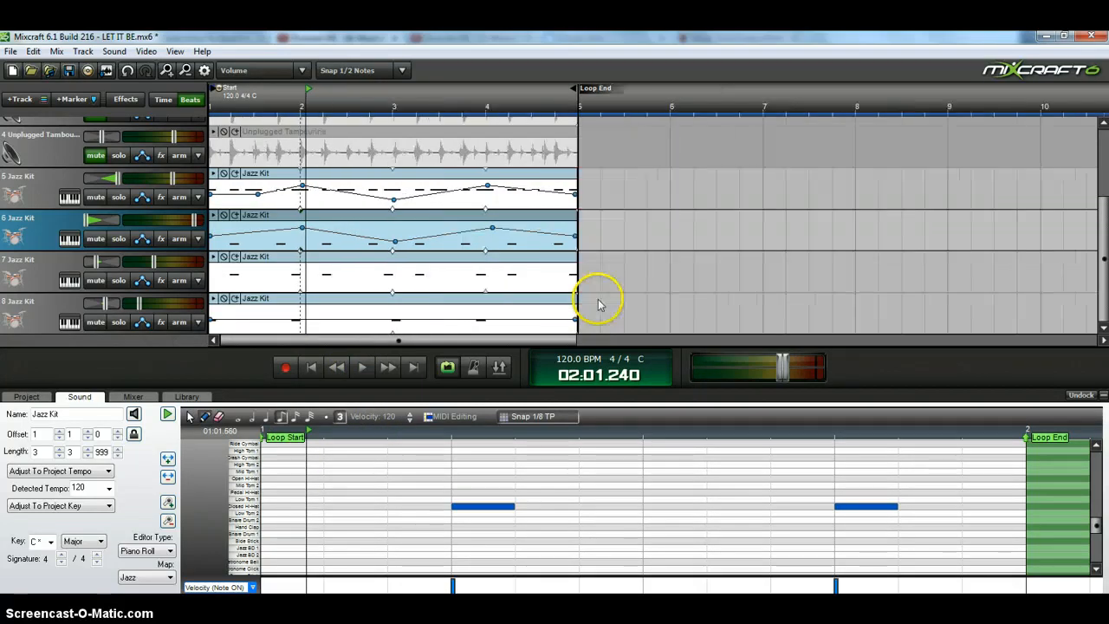
pyautogui.moveTo(1100, 276); pyautogui.dragTo(1104, 141)
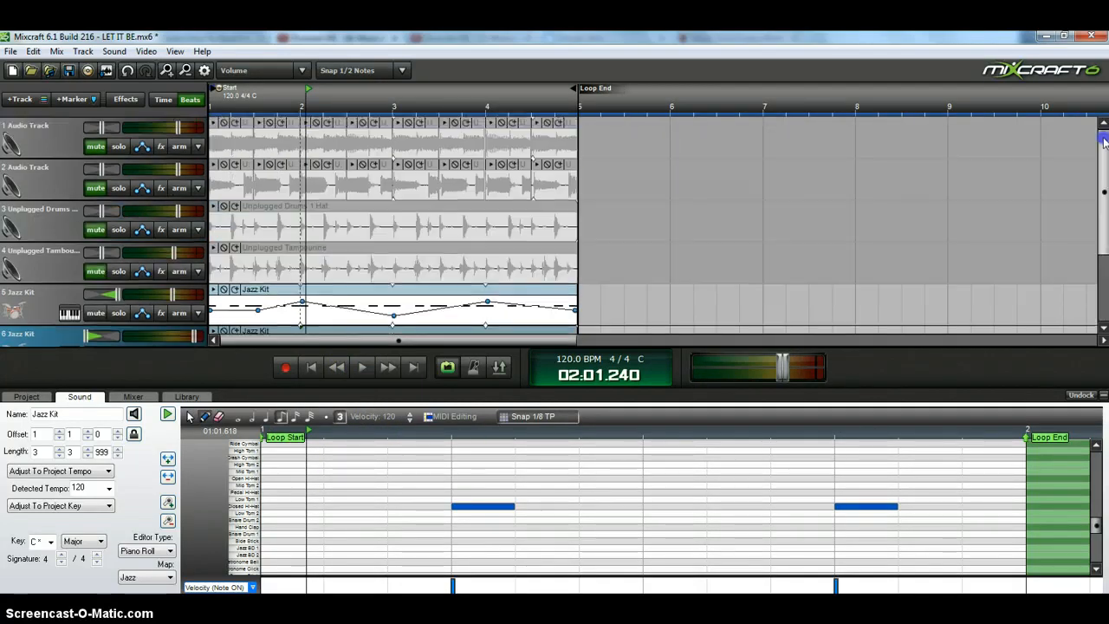
pyautogui.click(94, 147)
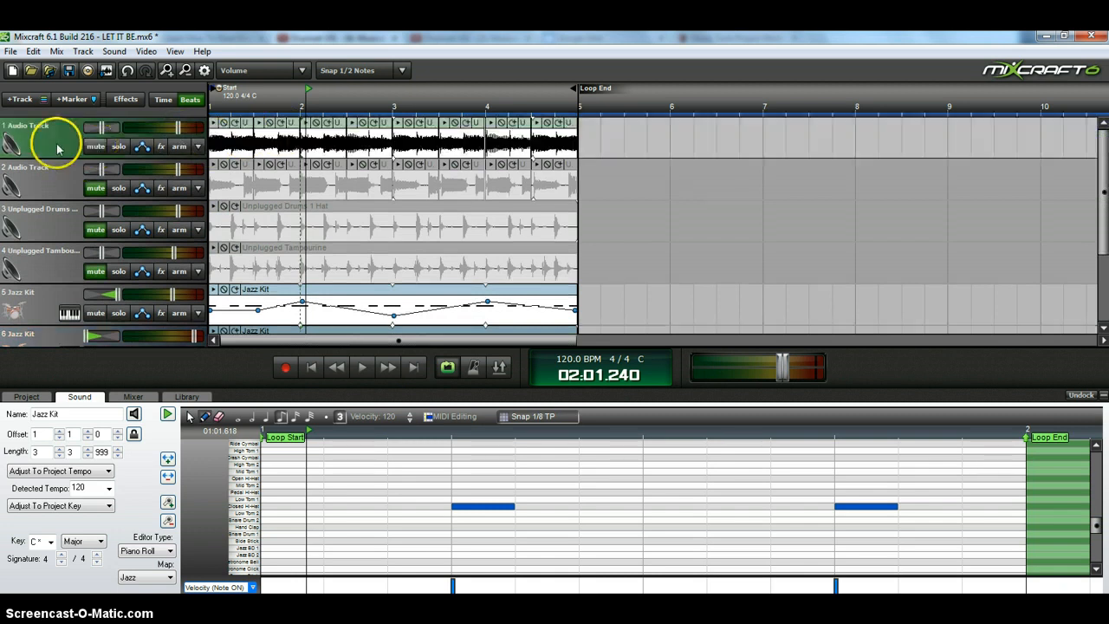
pyautogui.click(363, 368)
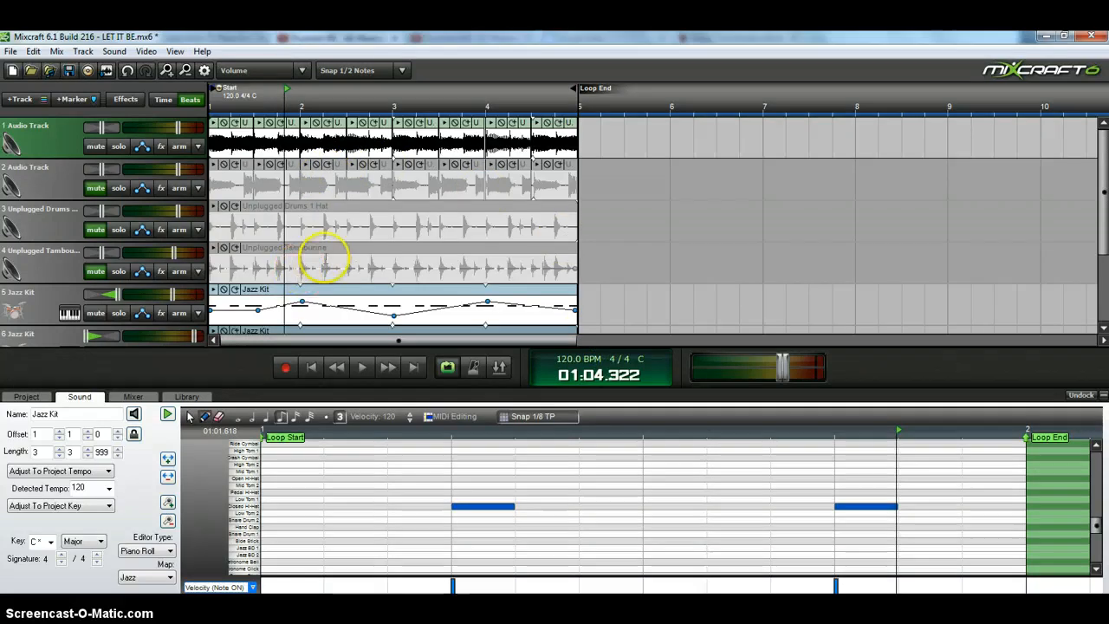
pyautogui.scroll(-2, 325, 257)
pyautogui.scroll(2, 325, 258)
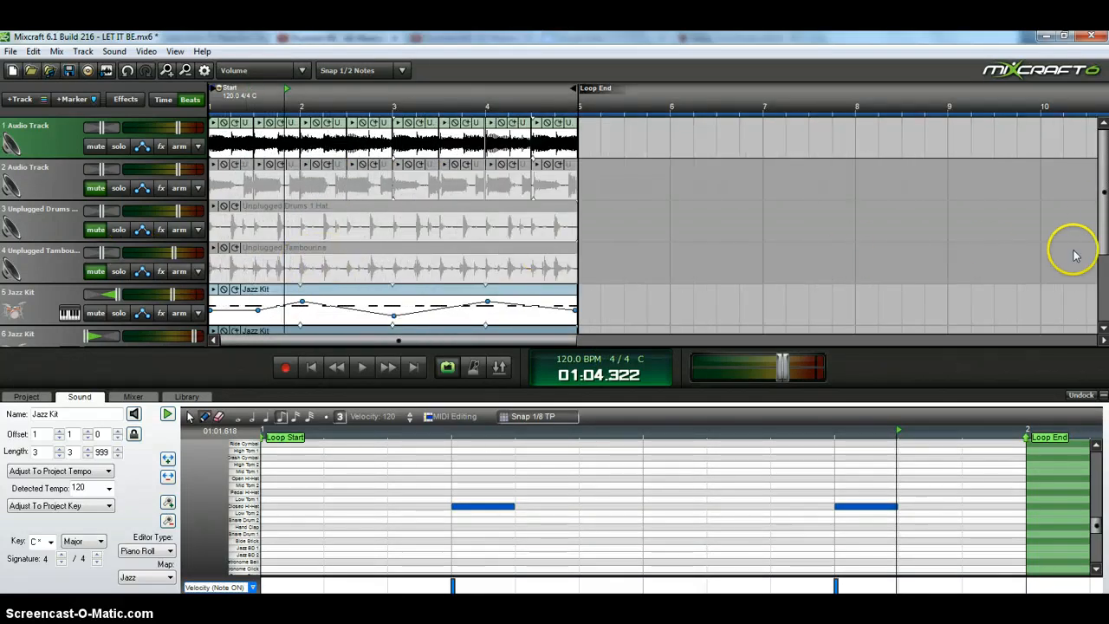
pyautogui.moveTo(1100, 210); pyautogui.dragTo(1093, 288)
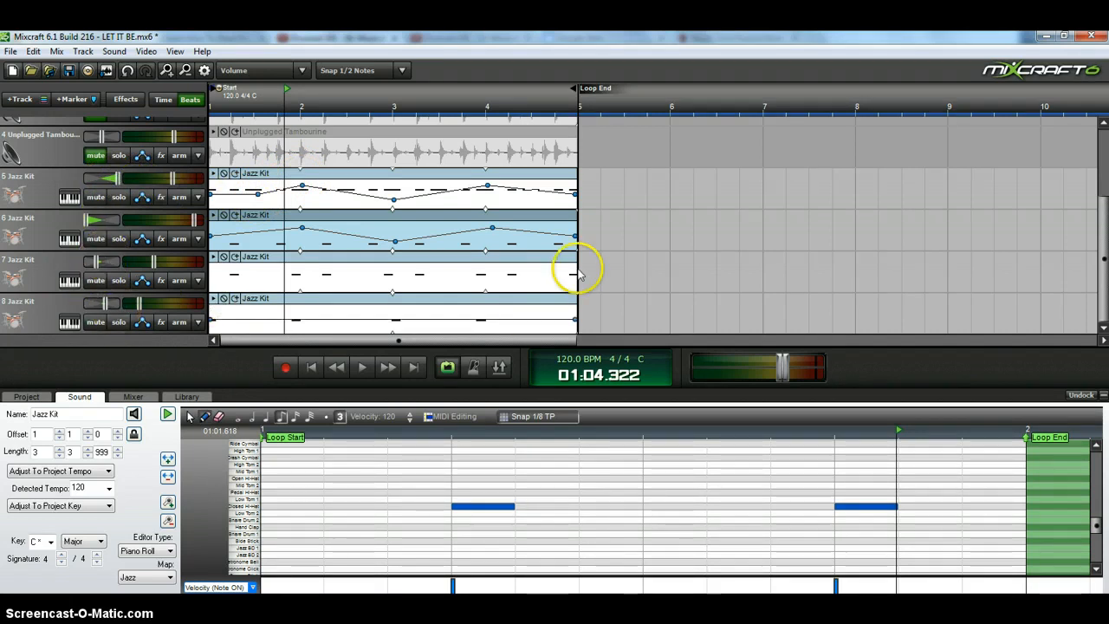
pyautogui.scroll(3, 643, 220)
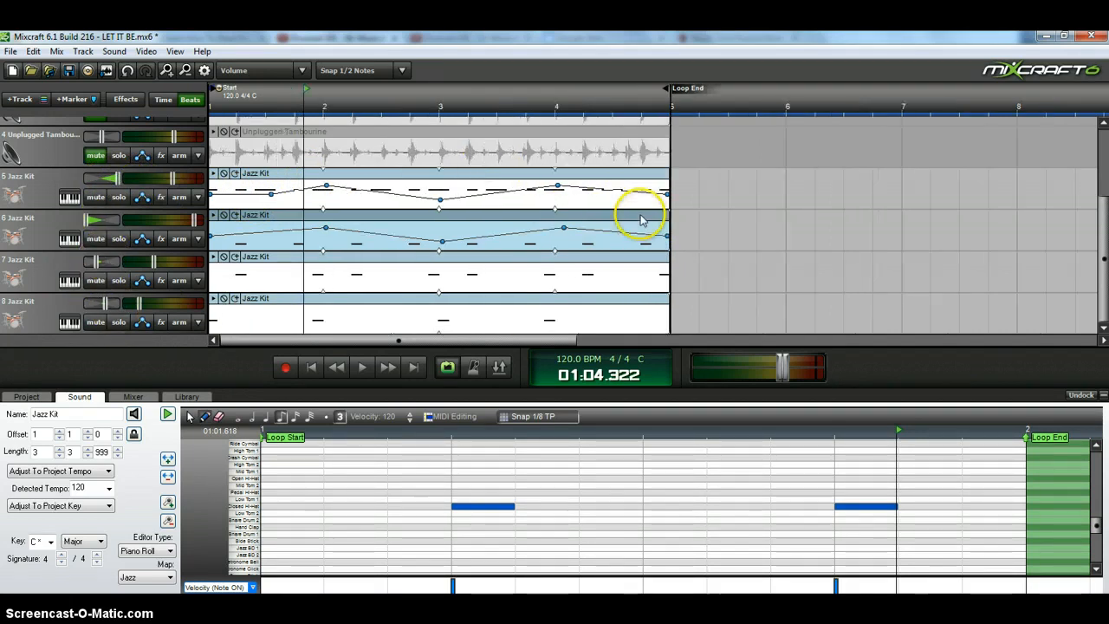
pyautogui.scroll(-2, 641, 220)
pyautogui.moveTo(1102, 238); pyautogui.dragTo(1102, 178)
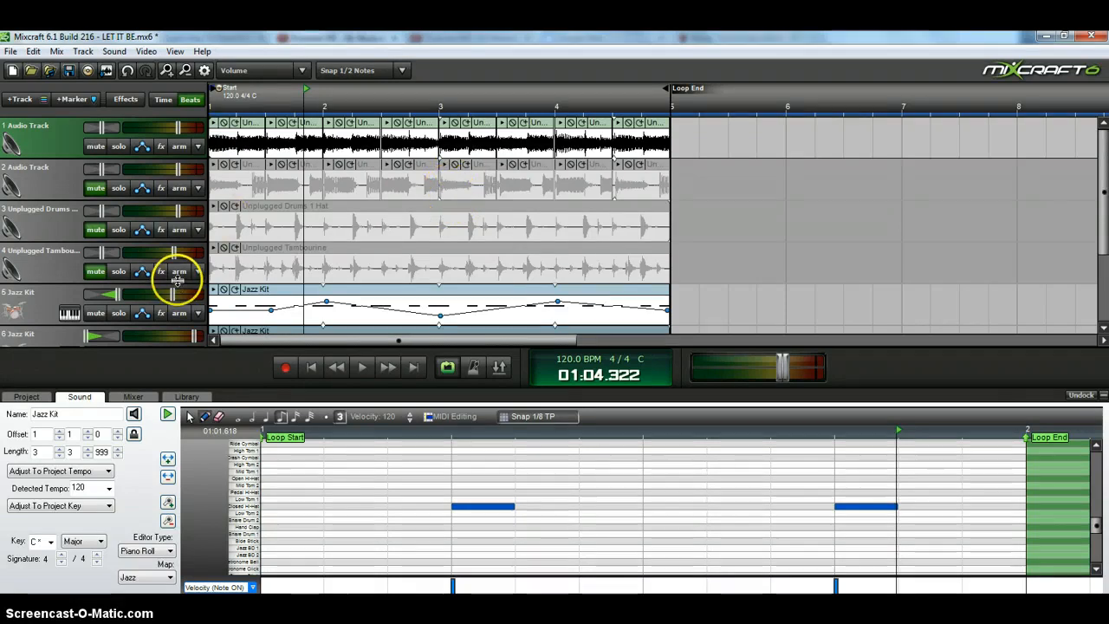
pyautogui.click(452, 425)
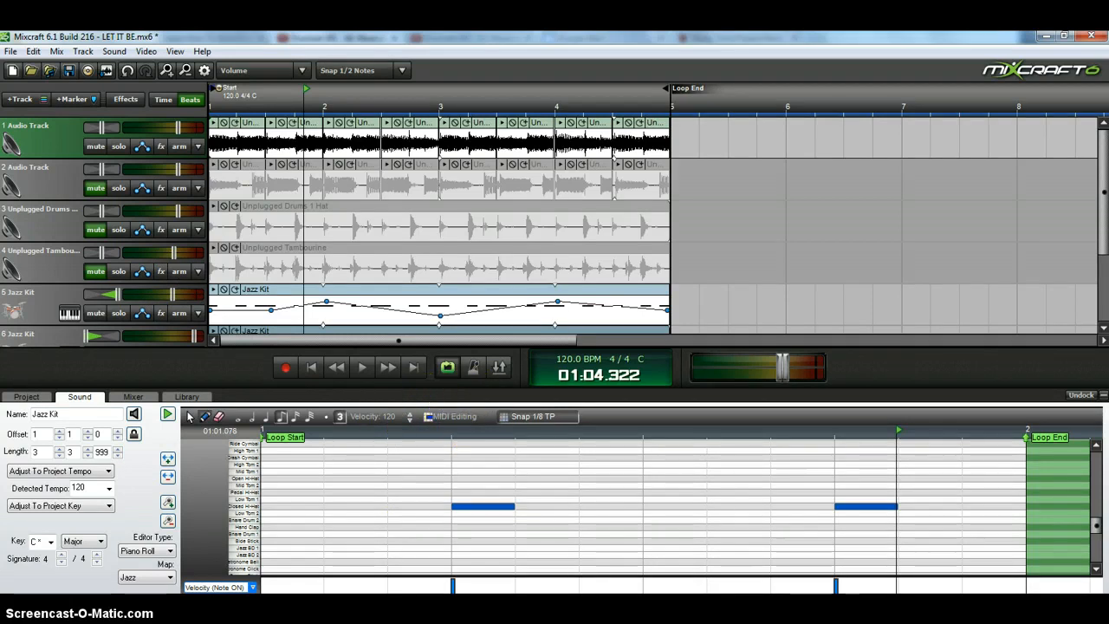